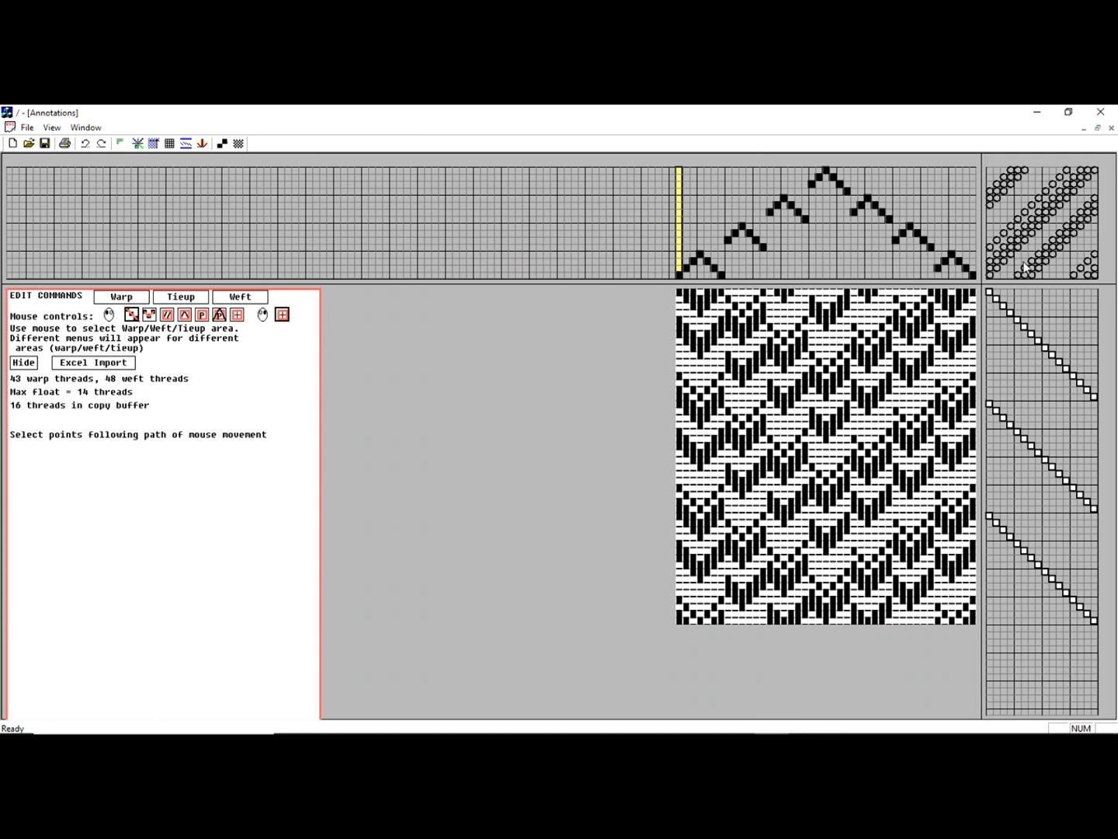
Step: Enable annotations and add the comment "commt" to the rightmost six-thread block of the threading
{"action": "left_click_drag", "start_coordinate": [938, 269], "coordinate": [973, 281]}
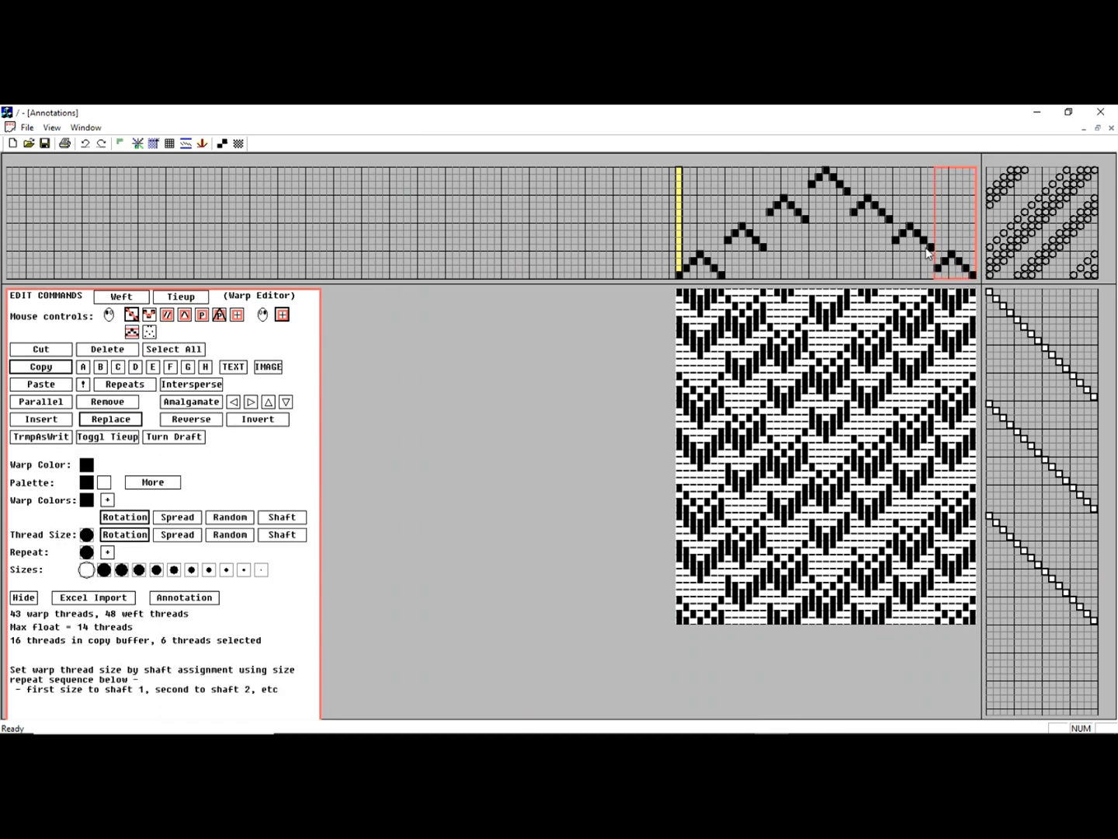
{"action": "left_click", "coordinate": [190, 598]}
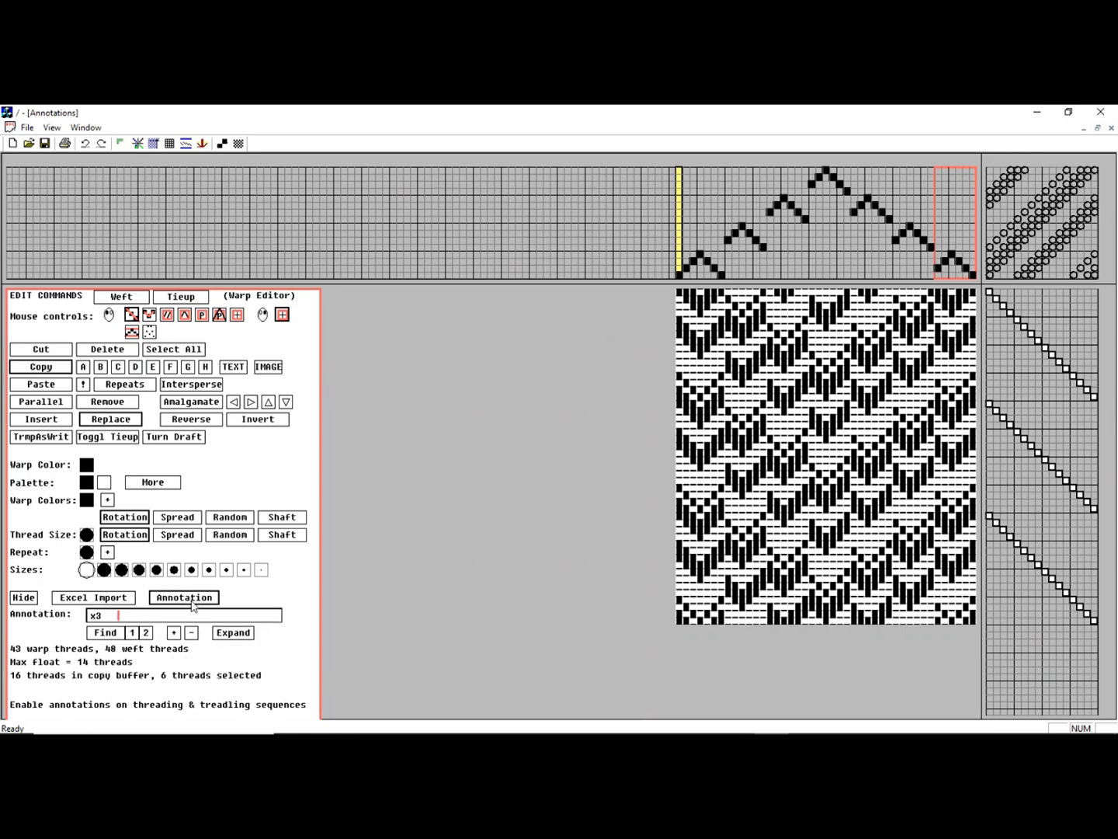
{"action": "left_click", "coordinate": [120, 618]}
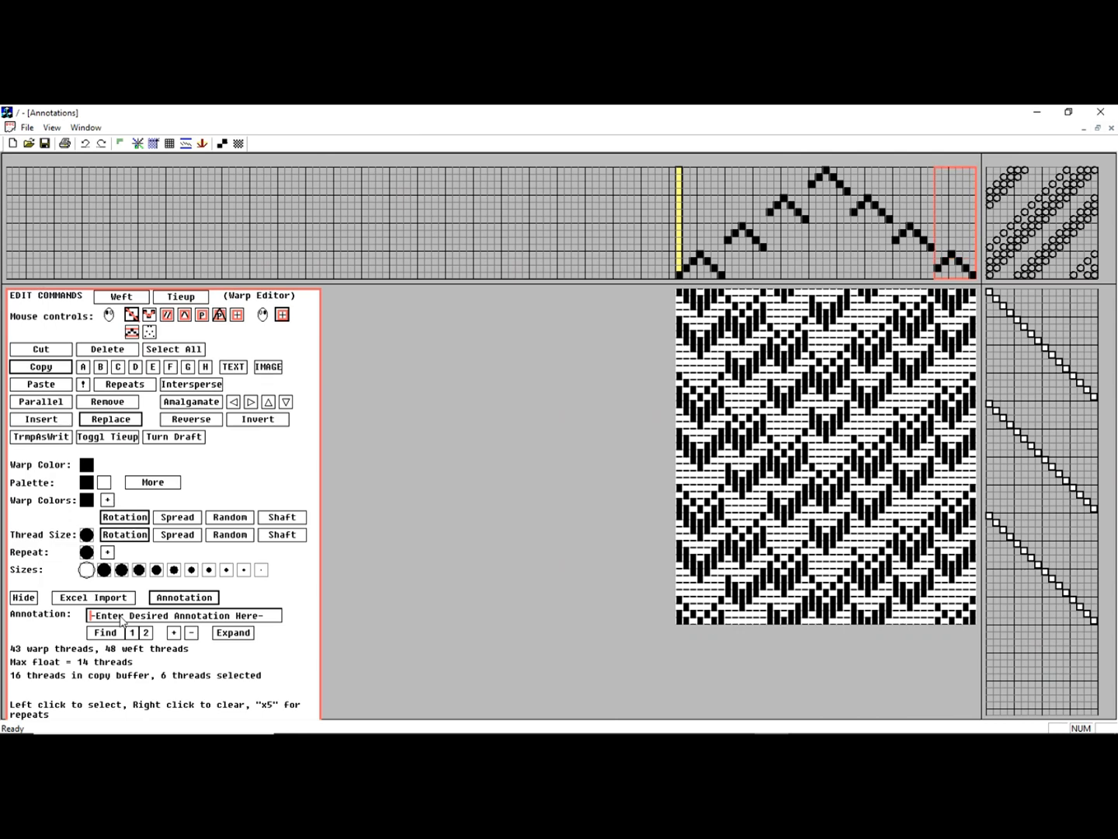
{"action": "type", "text": "commt"}
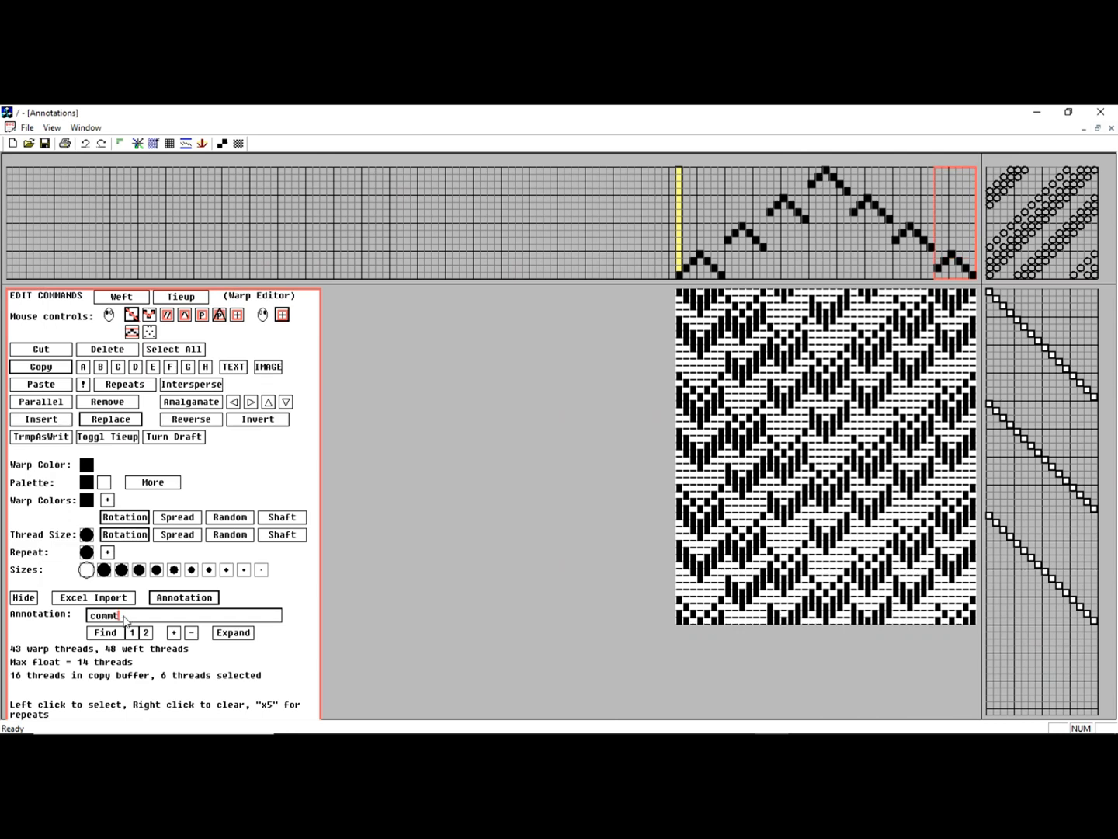
{"action": "left_click", "coordinate": [176, 635]}
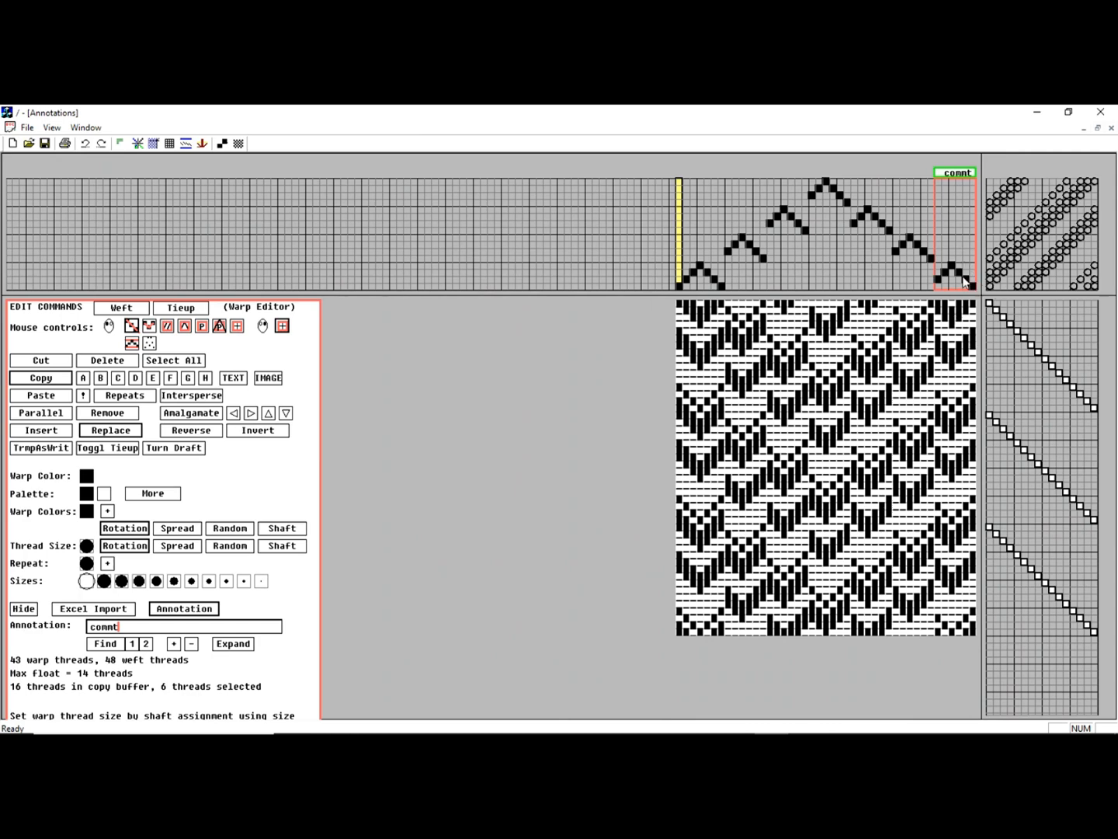
Step: Add an x4 repeat annotation to the threading block commented "commt"
{"action": "left_click", "coordinate": [176, 612]}
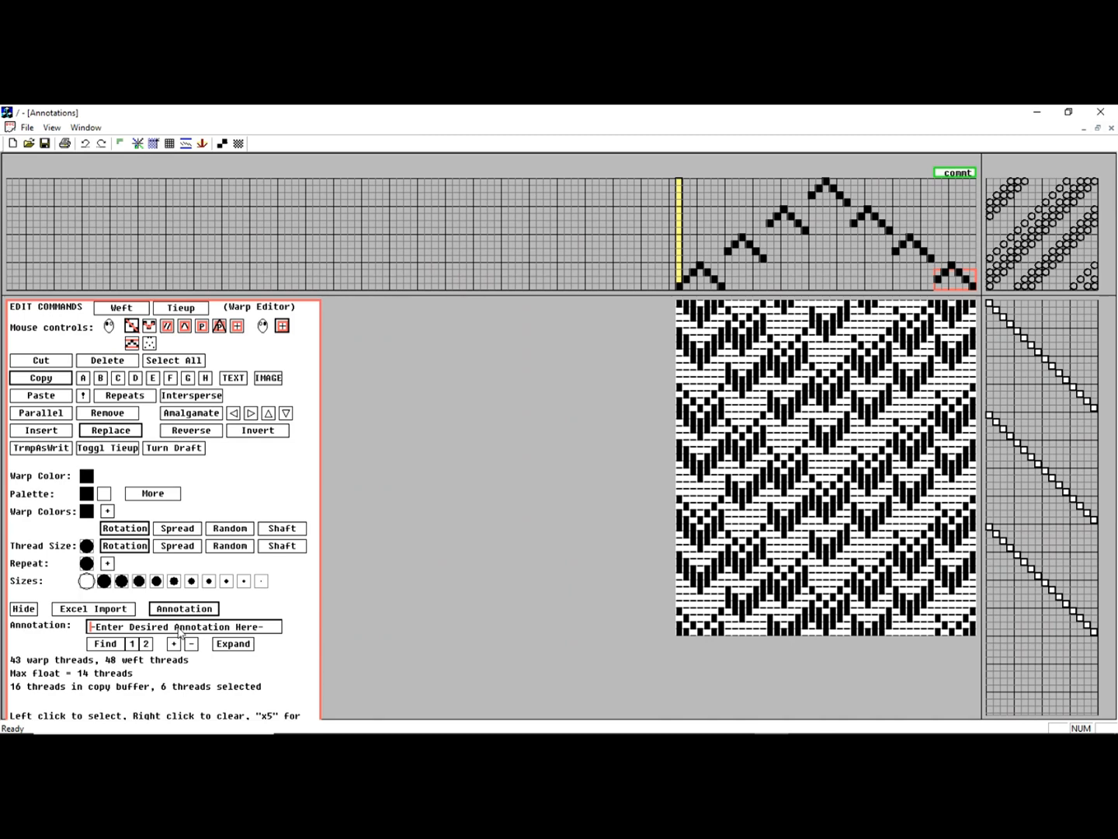
{"action": "type", "text": "x4"}
{"action": "key", "text": "Return"}
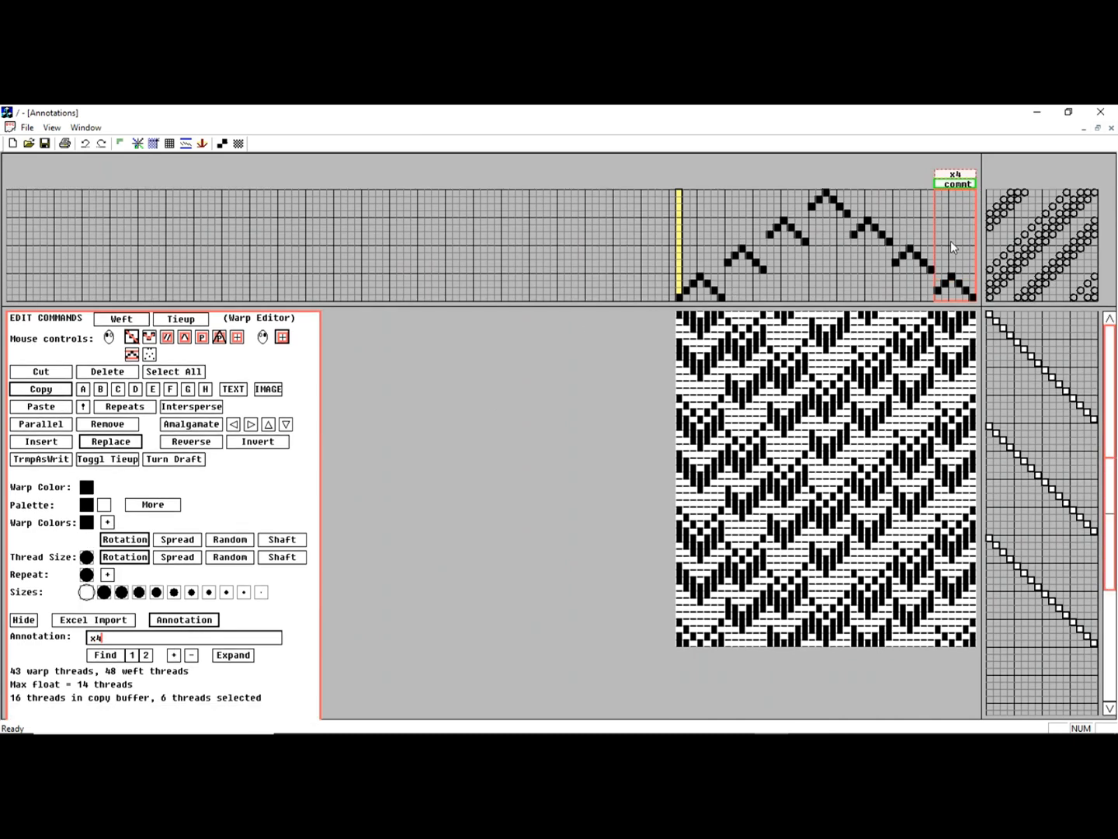
{"action": "left_click", "coordinate": [903, 262]}
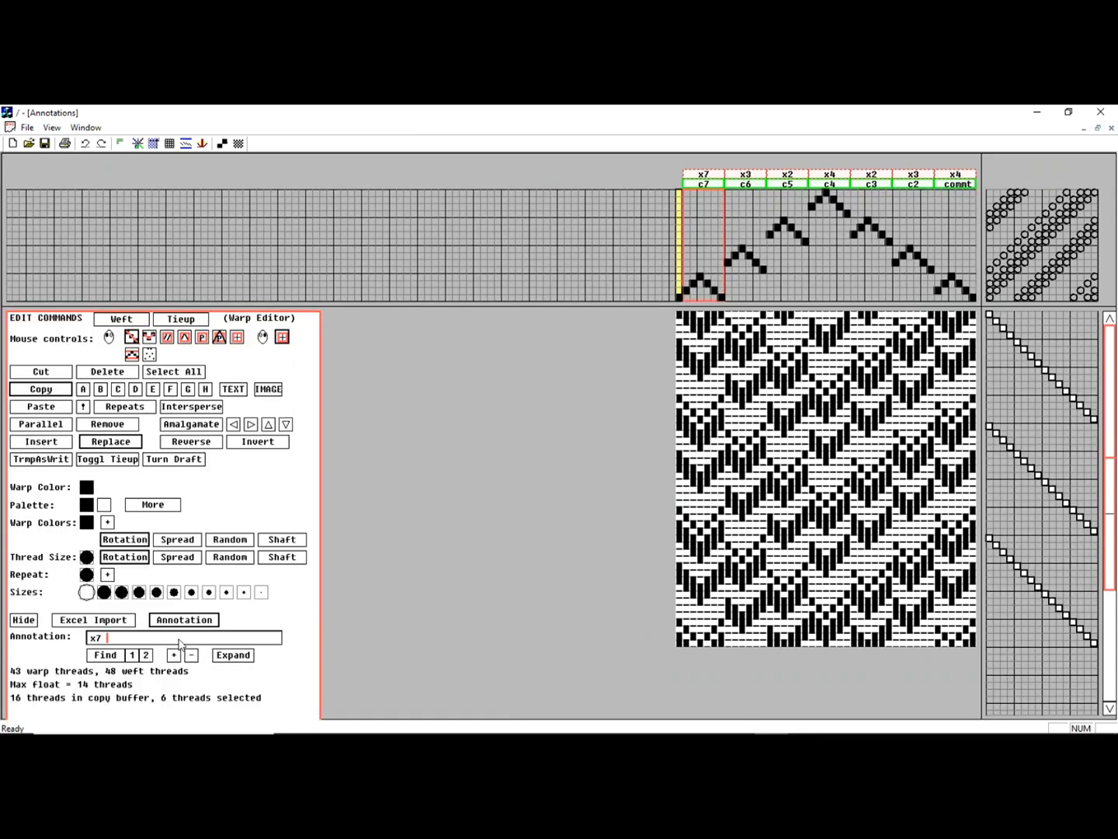
Step: Change the repeat annotation of the c7 threading block to x4
{"action": "key", "text": "BackSpace"}
{"action": "key", "text": "BackSpace"}
{"action": "type", "text": "4"}
{"action": "left_click", "coordinate": [699, 175]}
Step: Replace the comment on the c6 threading block with "cmt 6"
{"action": "left_click", "coordinate": [744, 185]}
{"action": "left_click", "coordinate": [706, 183]}
{"action": "left_click", "coordinate": [758, 177]}
{"action": "left_click", "coordinate": [770, 184]}
{"action": "left_click", "coordinate": [747, 186]}
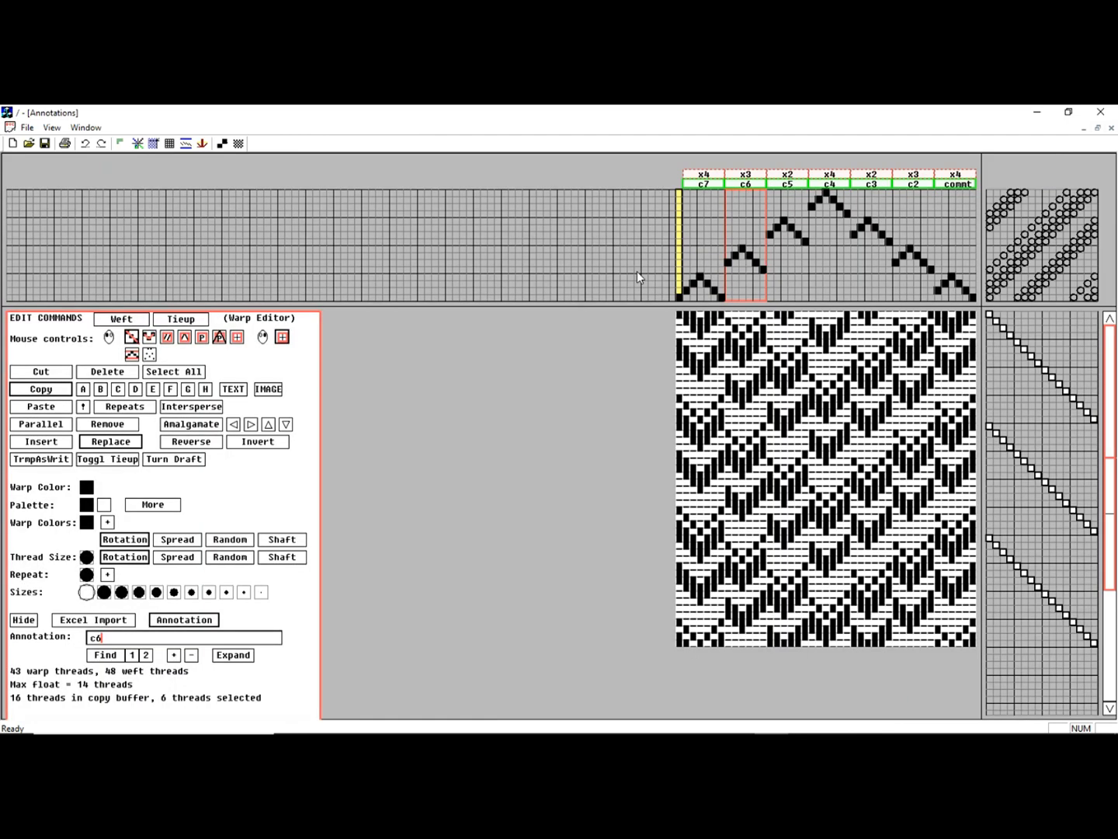
{"action": "left_click", "coordinate": [123, 642]}
{"action": "type", "text": "cmt 6"}
{"action": "left_click", "coordinate": [747, 184]}
Step: Add an x2 repeat annotation spanning the c3, c2 and commt threading blocks
{"action": "left_click_drag", "start_coordinate": [852, 219], "coordinate": [972, 253]}
{"action": "left_click", "coordinate": [129, 637]}
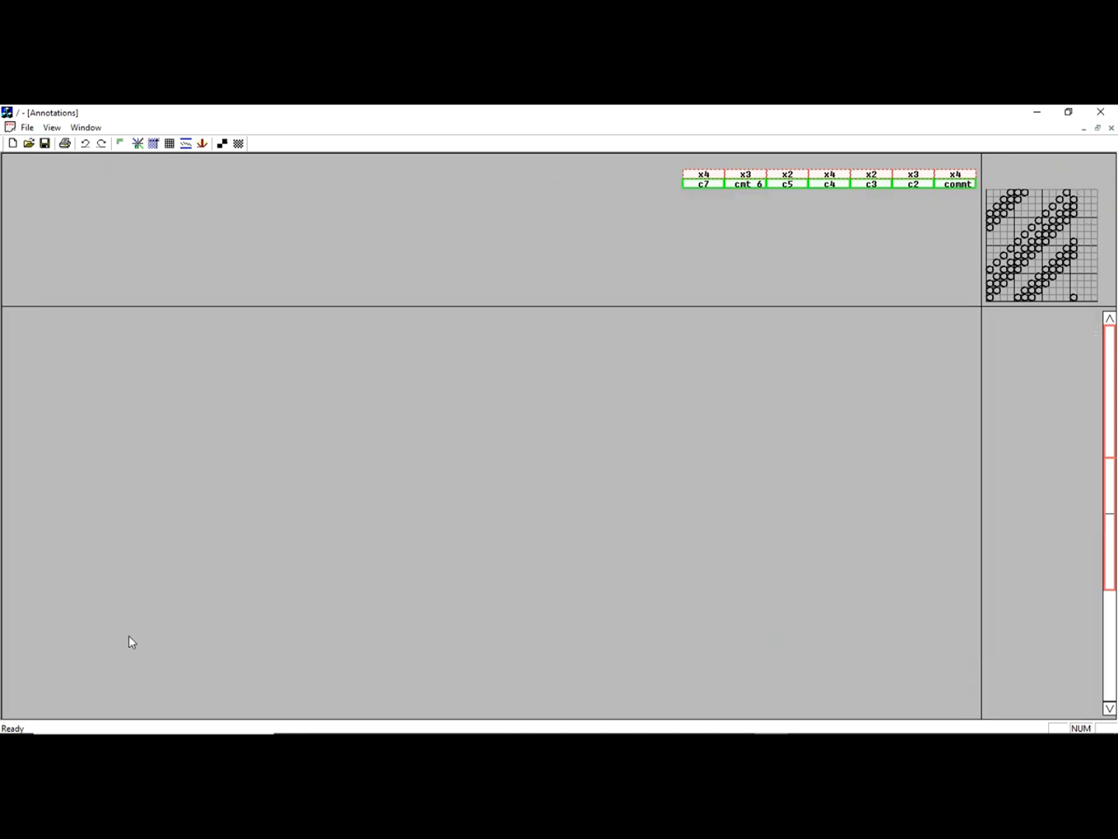
{"action": "type", "text": "x2"}
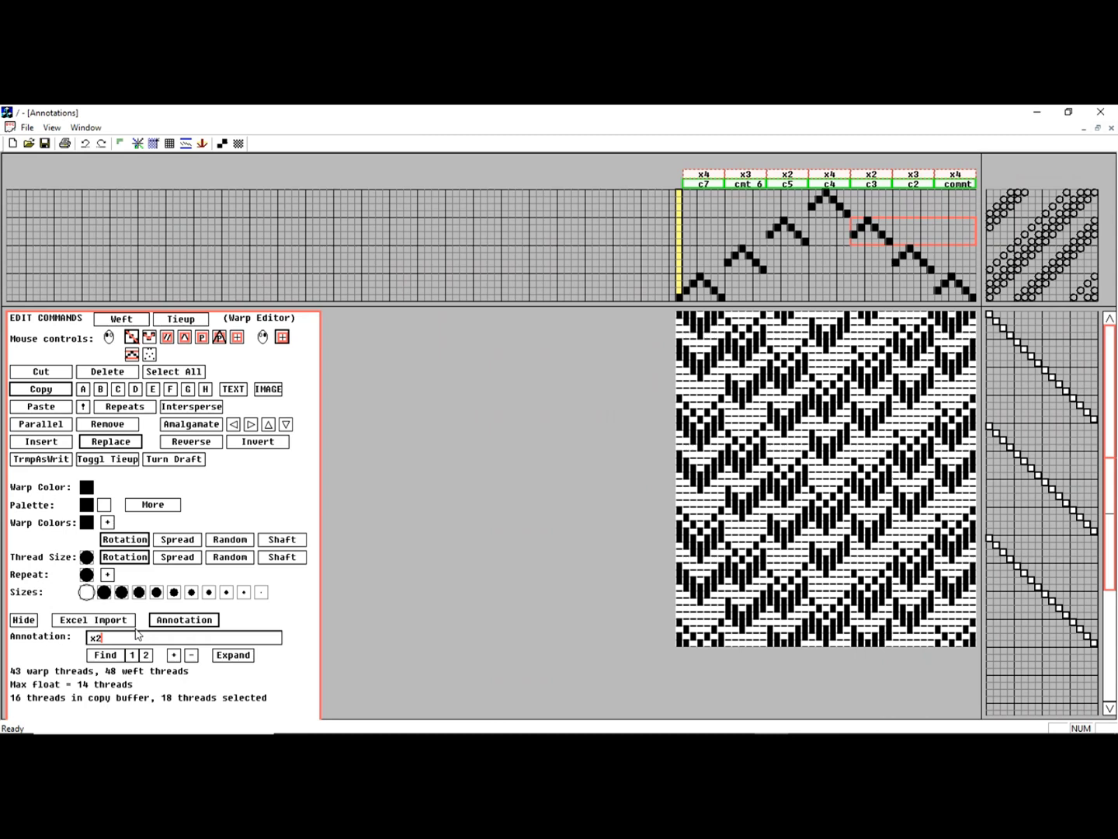
{"action": "left_click", "coordinate": [172, 656]}
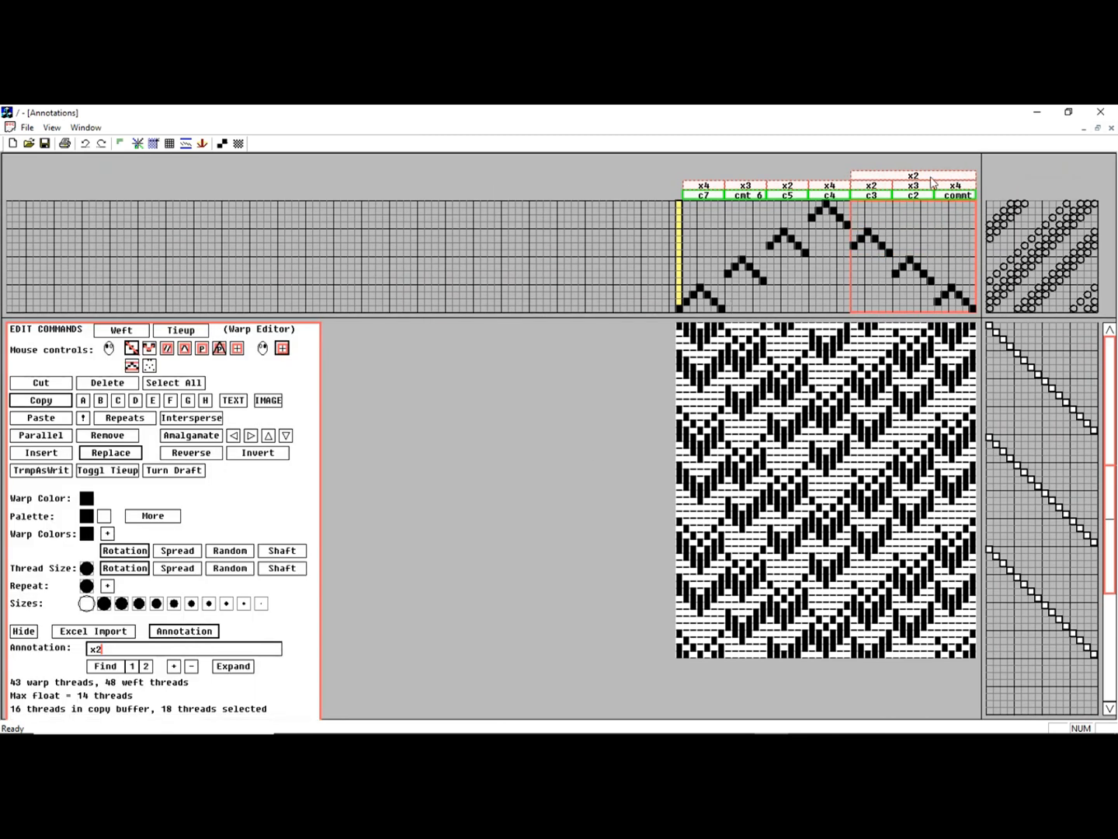
Step: Add the comment "block rpt" across the same c3, c2 and commt blocks
{"action": "left_click", "coordinate": [132, 651]}
{"action": "type", "text": "block rpt"}
{"action": "key", "text": "Return"}
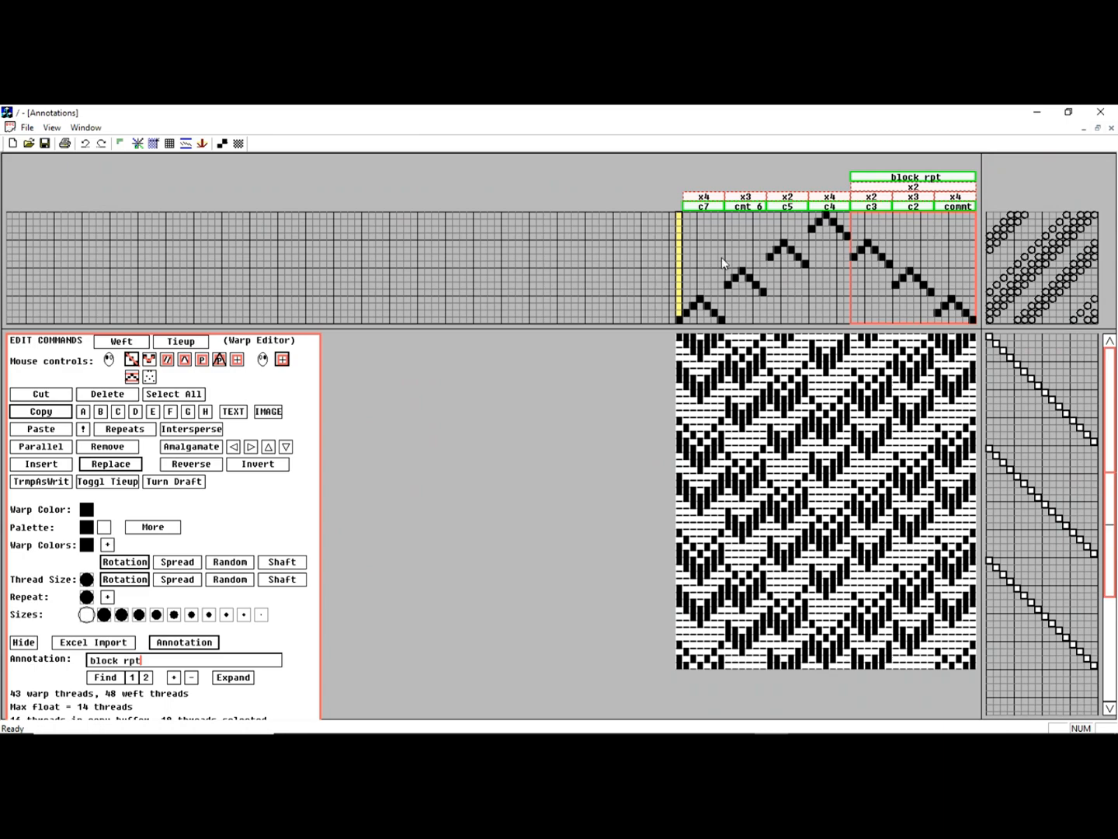
Step: Add an x2 repeat annotation spanning the c7, cmt 6 and c5 threading blocks
{"action": "mouse_move", "coordinate": [688, 235]}
{"action": "left_mouse_down"}
{"action": "mouse_move", "coordinate": [834, 255]}
{"action": "mouse_move", "coordinate": [805, 245]}
{"action": "left_mouse_up"}
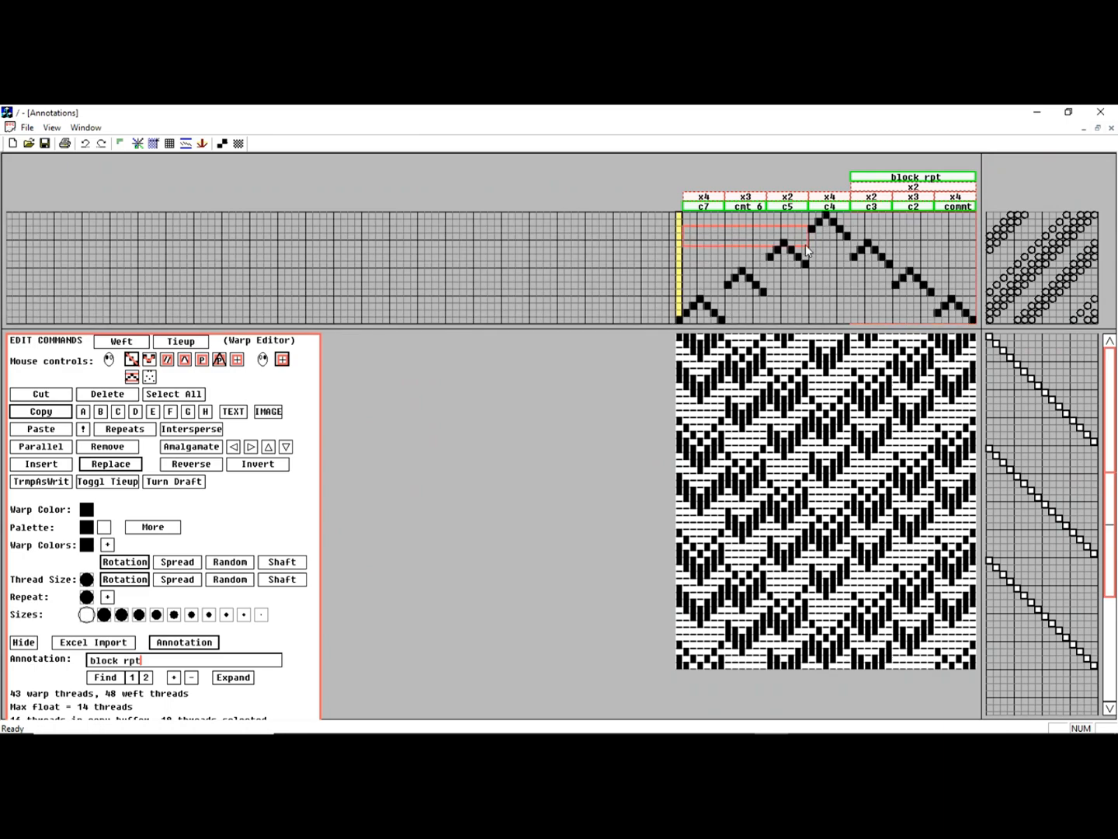
{"action": "left_click", "coordinate": [161, 658]}
{"action": "type", "text": "x2"}
{"action": "key", "text": "Return"}
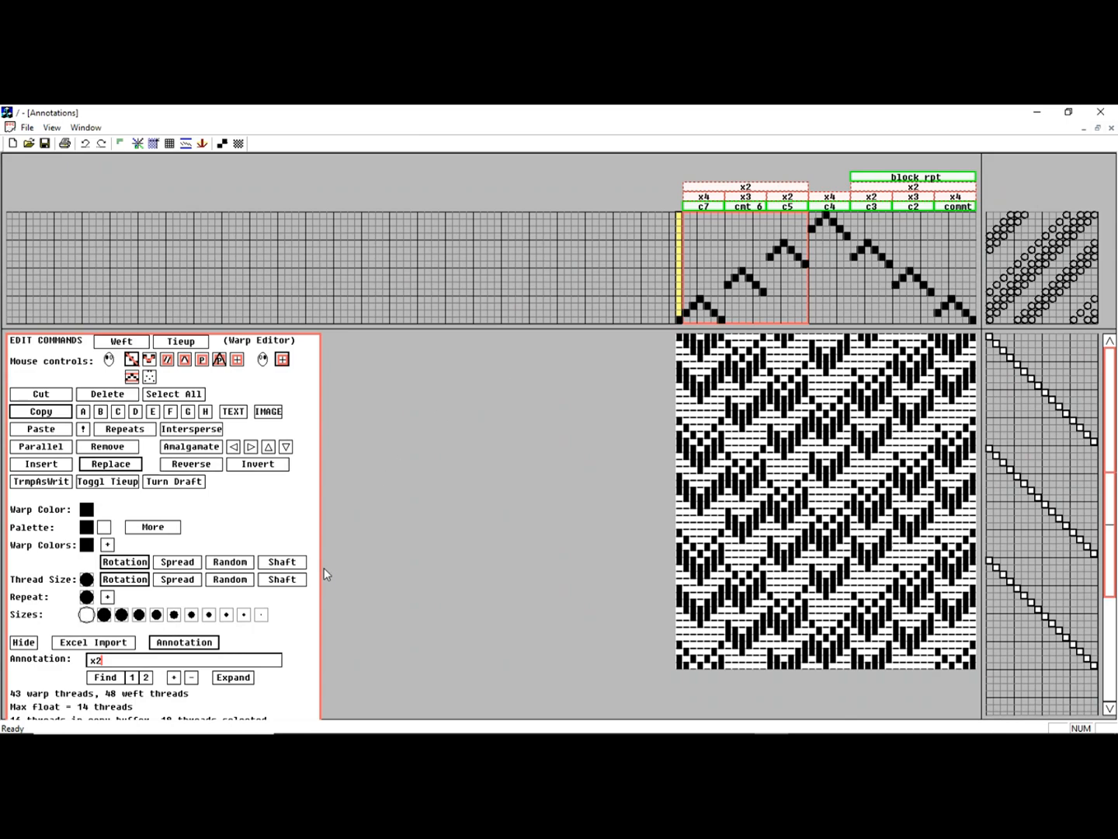
Step: Remove the x2 repeat annotation over the c7, cmt 6 and c5 blocks, and undo the removal
{"action": "left_click", "coordinate": [191, 678]}
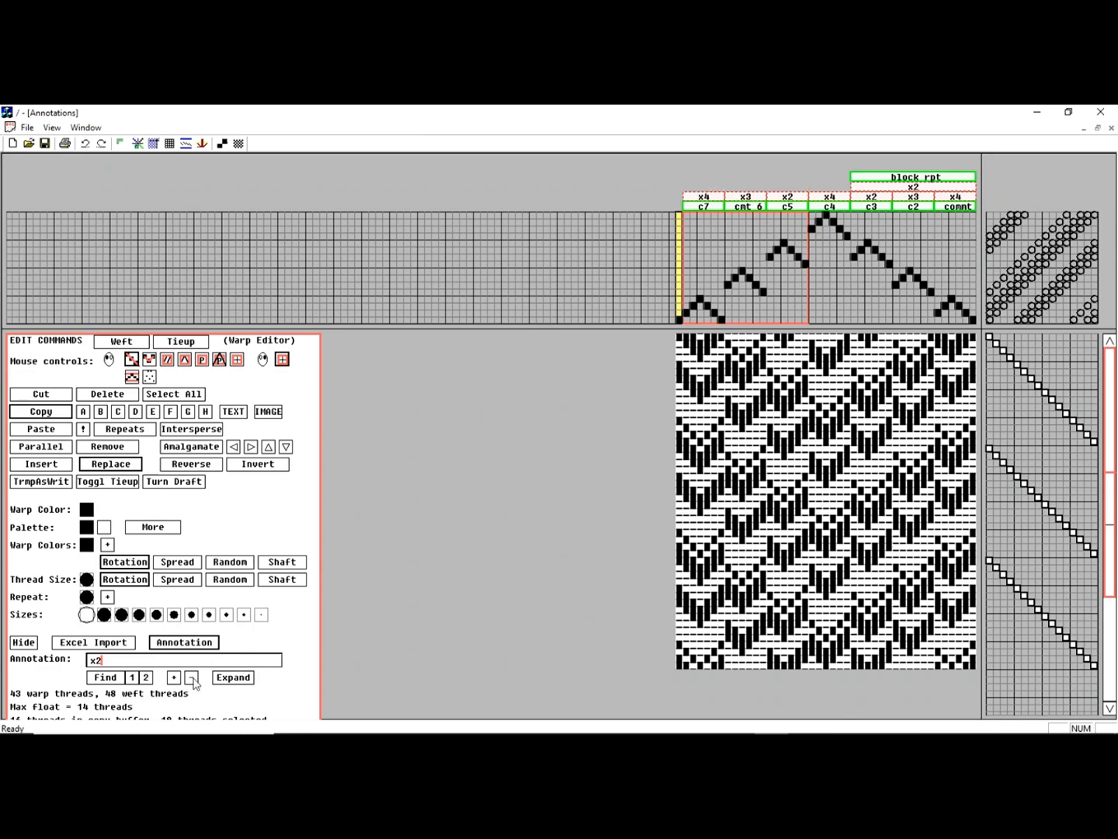
{"action": "left_click", "coordinate": [86, 143]}
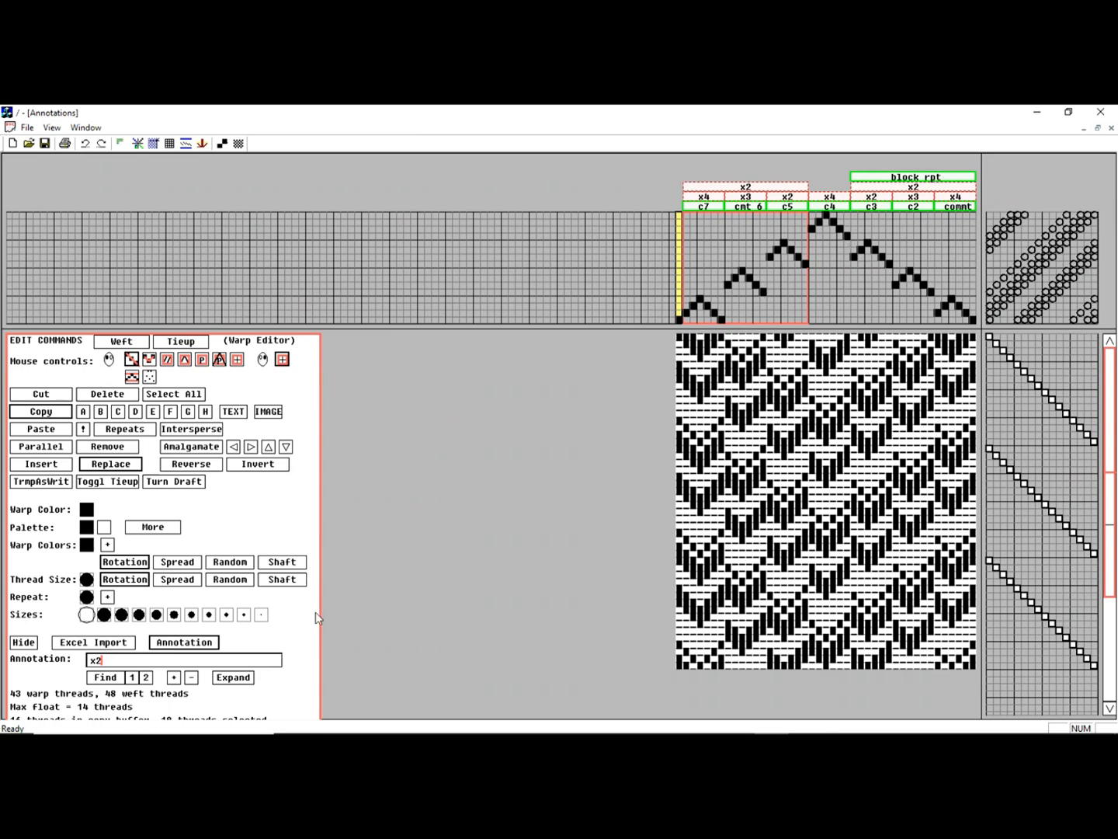
Step: Expand the annotated repeats into the full threading and inspect the expanded blocks and their comments
{"action": "left_click", "coordinate": [232, 678]}
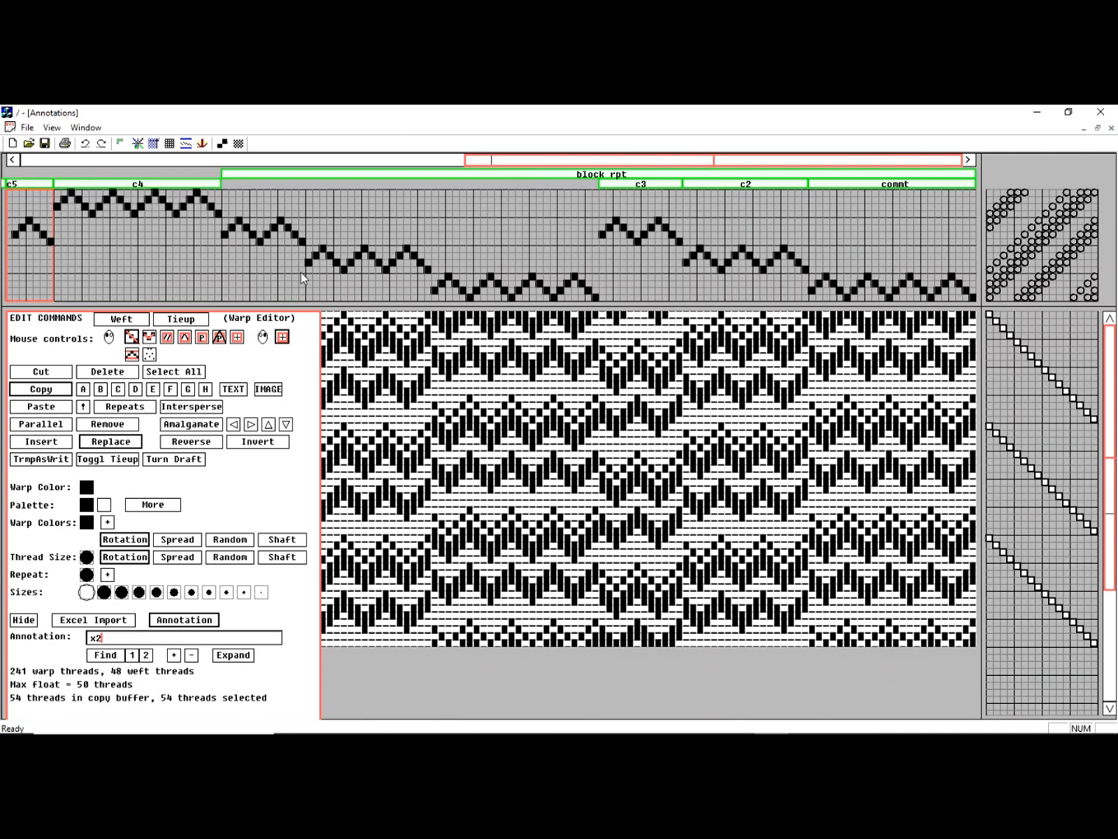
{"action": "left_click", "coordinate": [319, 160]}
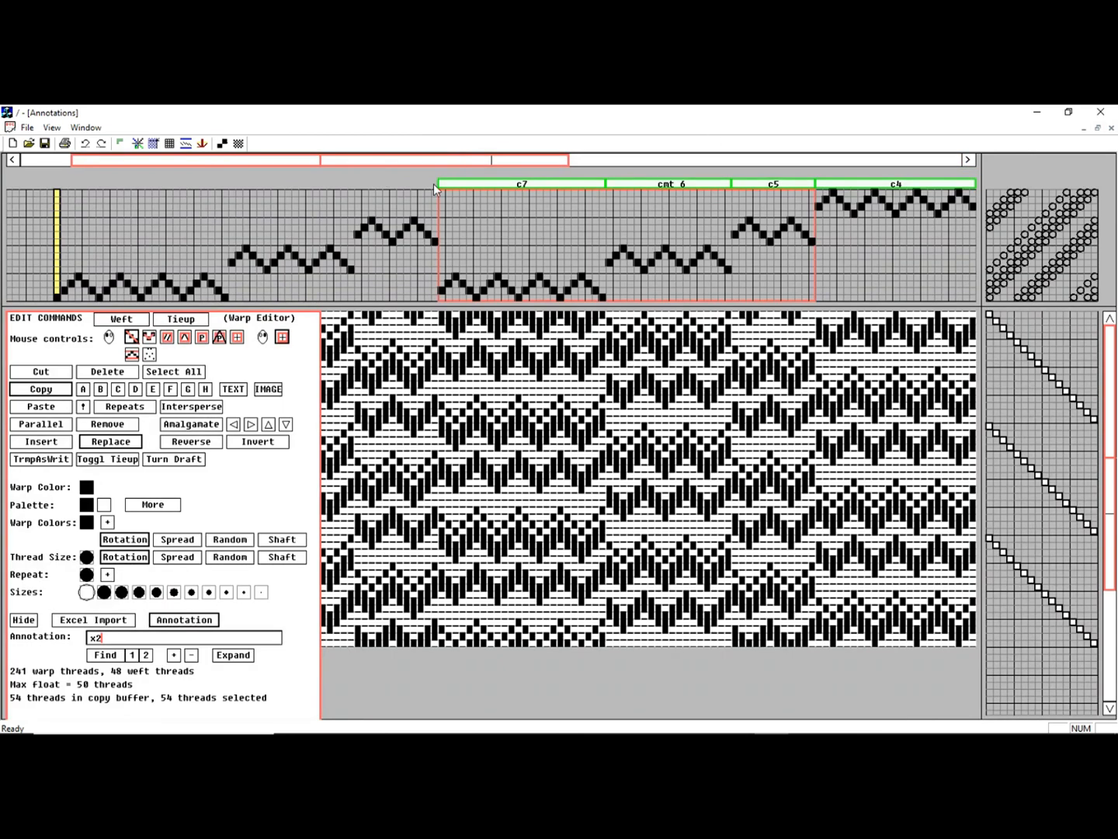
{"action": "left_click", "coordinate": [946, 186]}
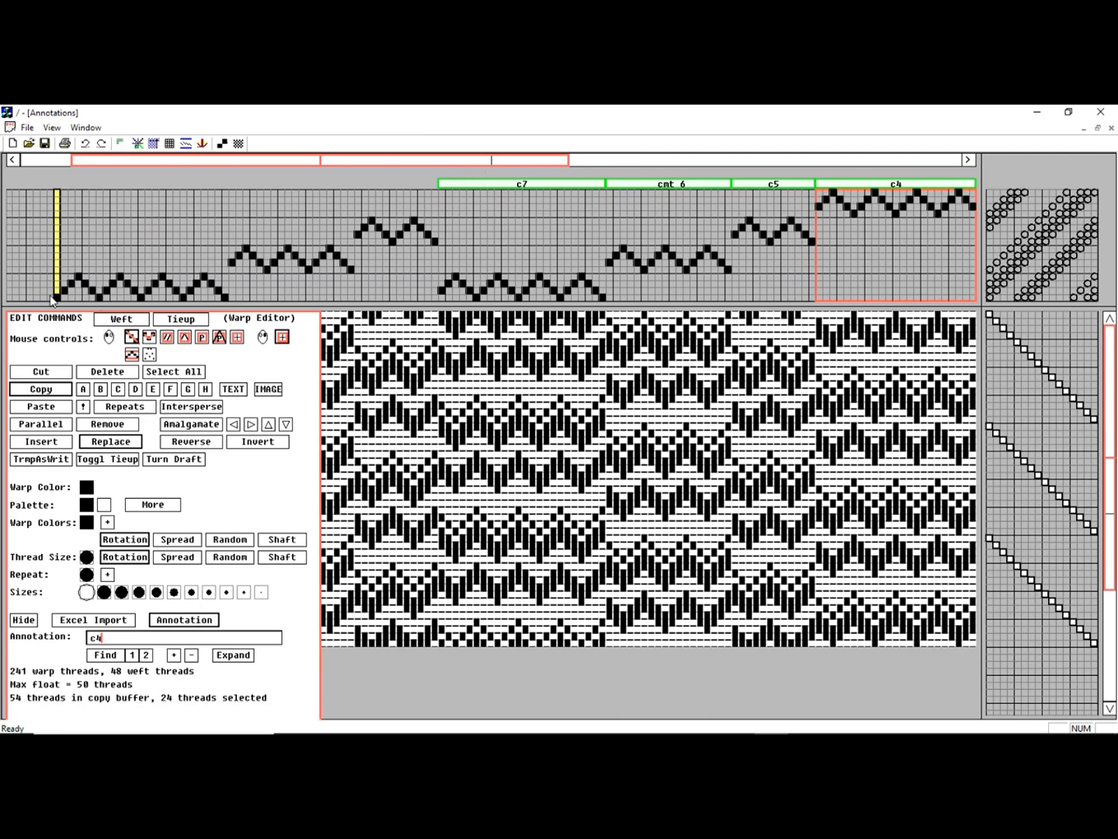
{"action": "left_click", "coordinate": [795, 166]}
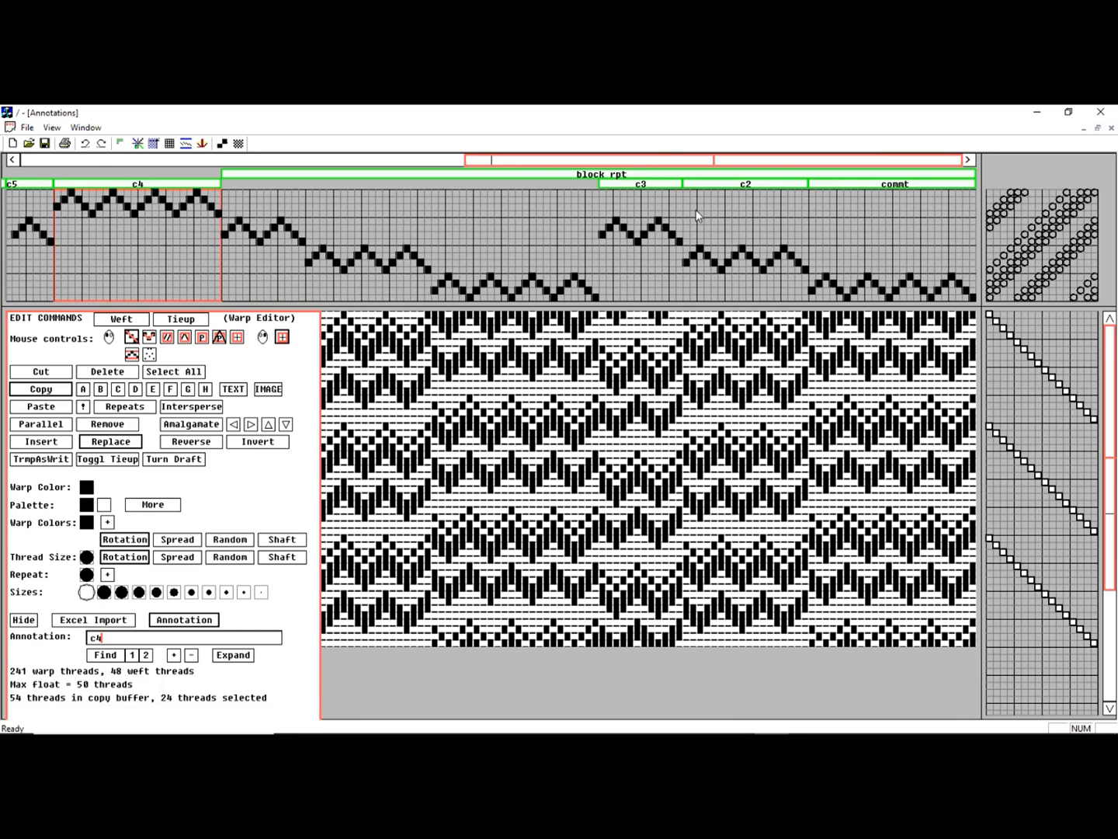
{"action": "scroll", "coordinate": [694, 210], "scroll_direction": "down", "scroll_amount": 3}
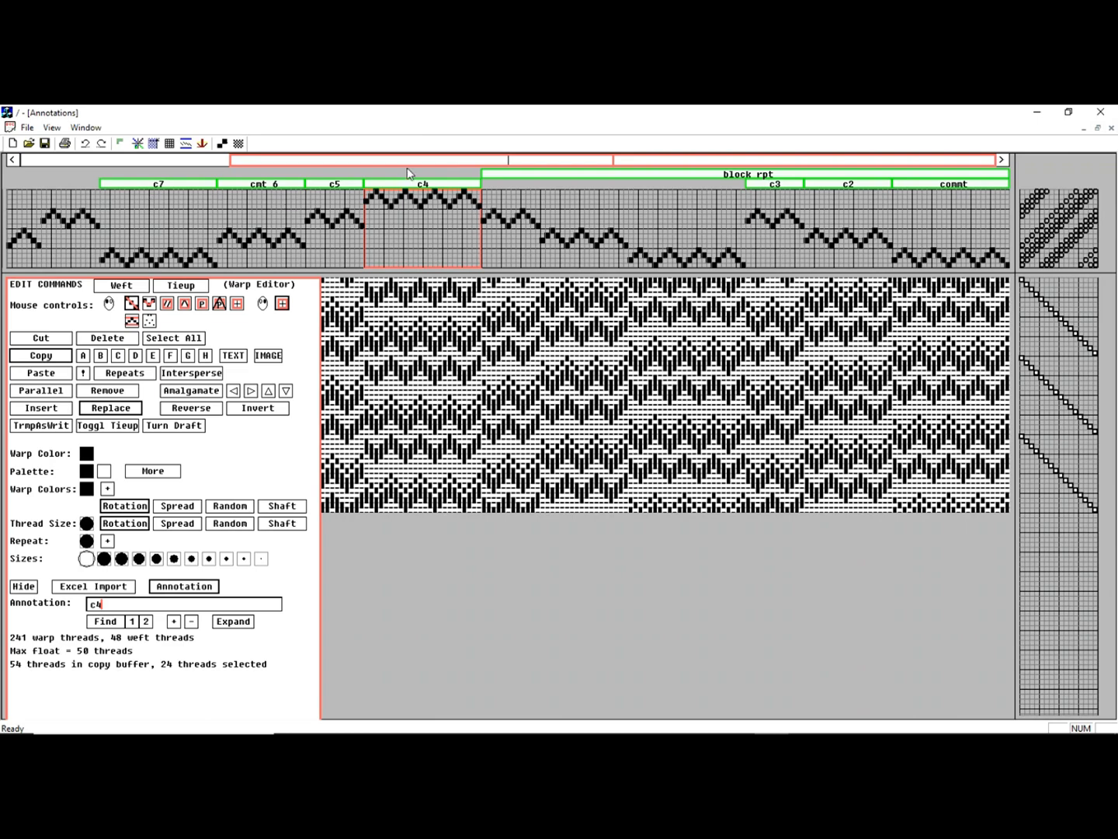
{"action": "scroll", "coordinate": [752, 210], "scroll_direction": "down", "scroll_amount": 1}
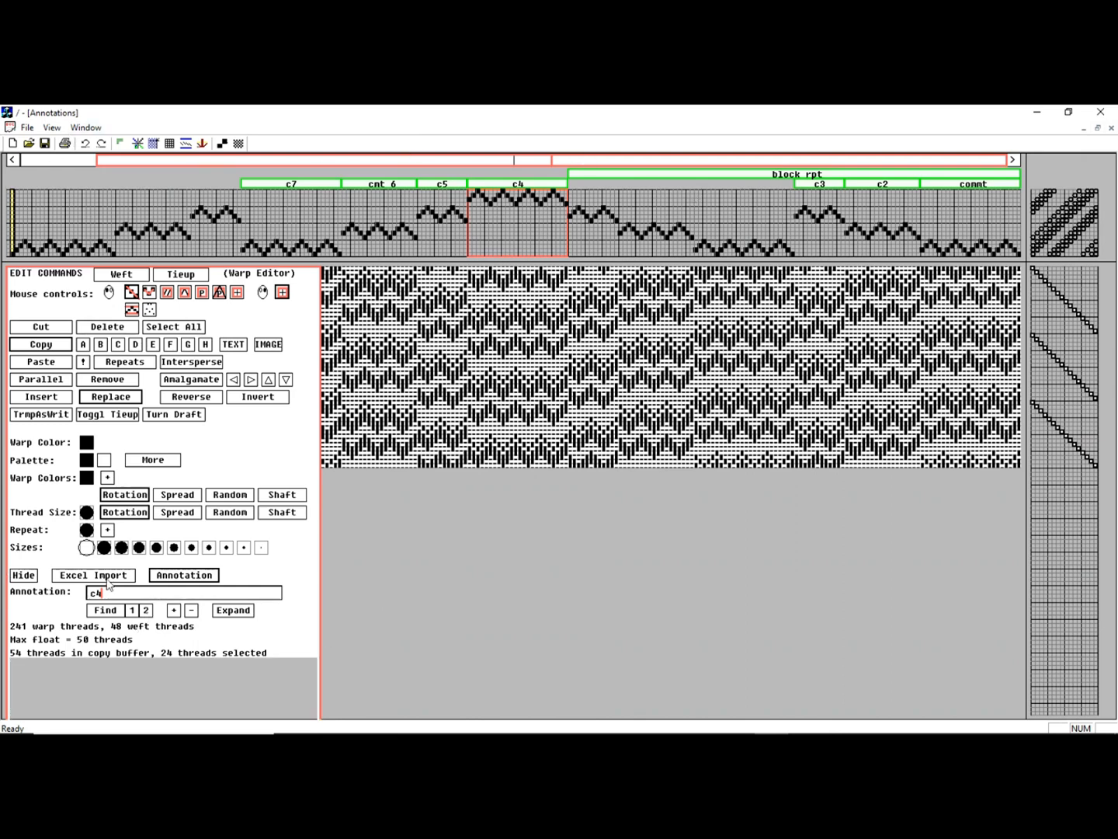
Step: Collapse the expanded draft into annotated repeats with search option 2, undo it, and run the general repeat search instead
{"action": "left_click", "coordinate": [146, 610]}
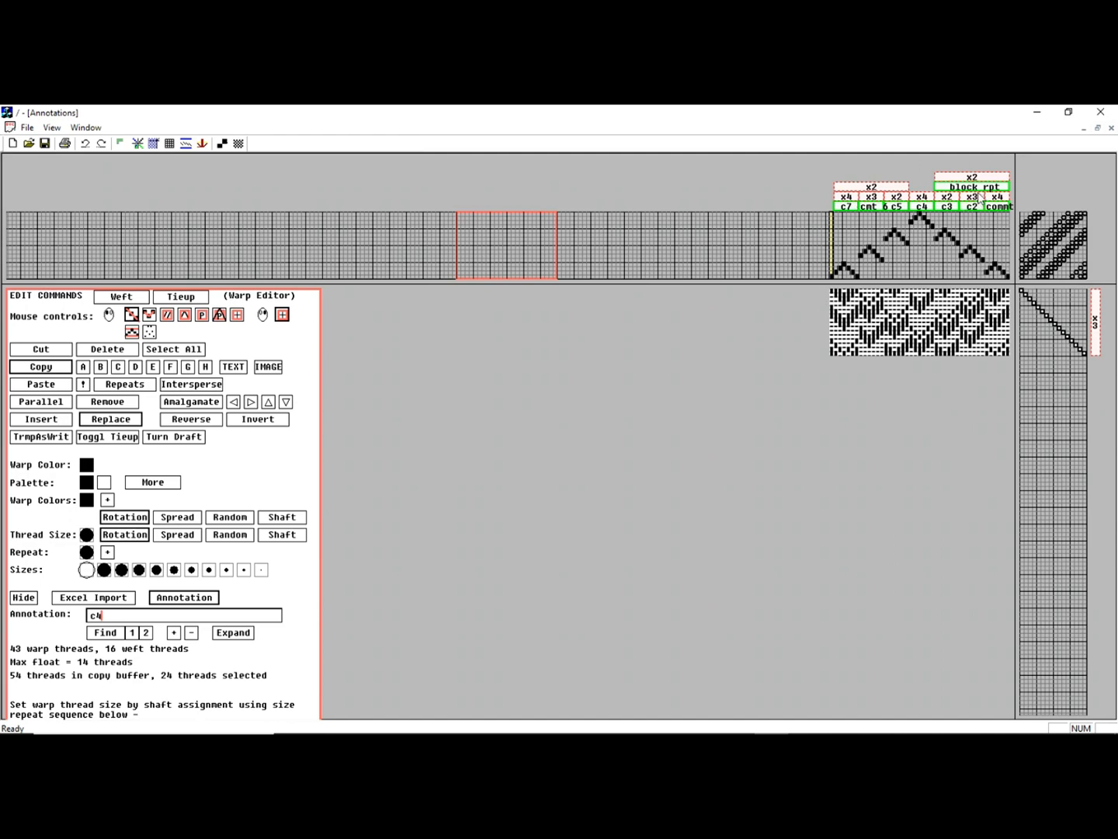
{"action": "left_click", "coordinate": [86, 144]}
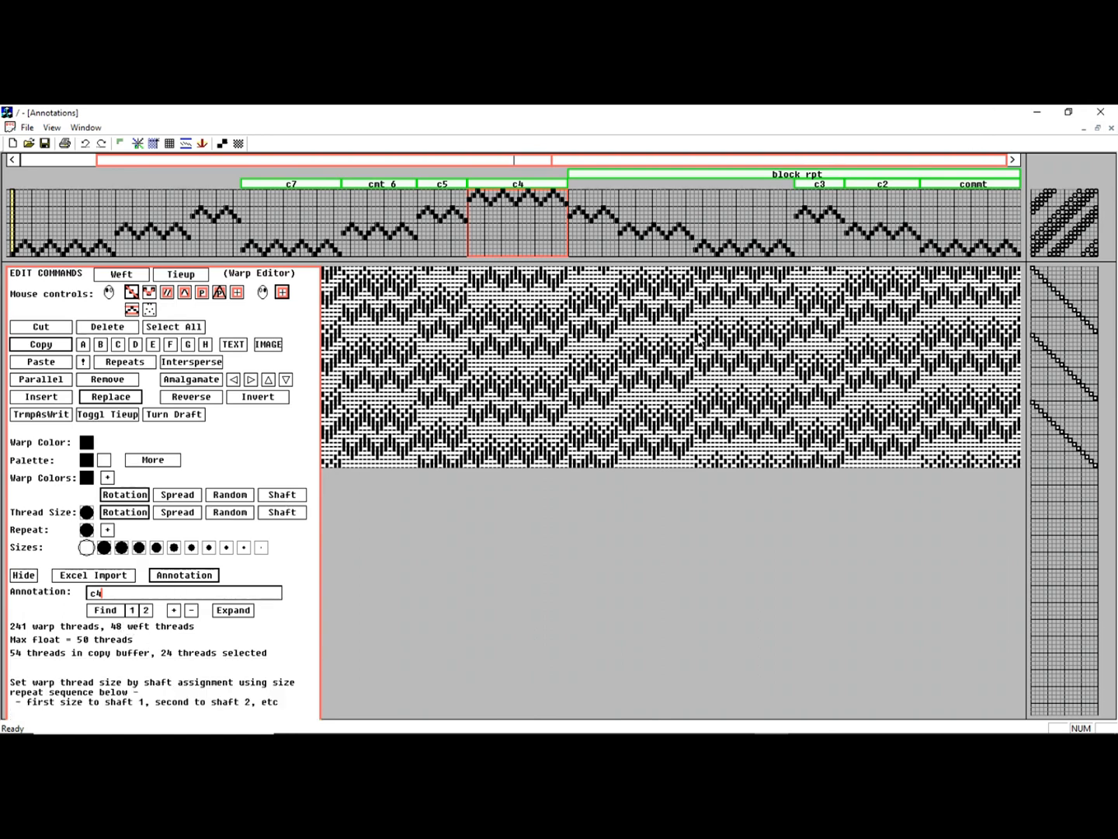
{"action": "left_click", "coordinate": [106, 610]}
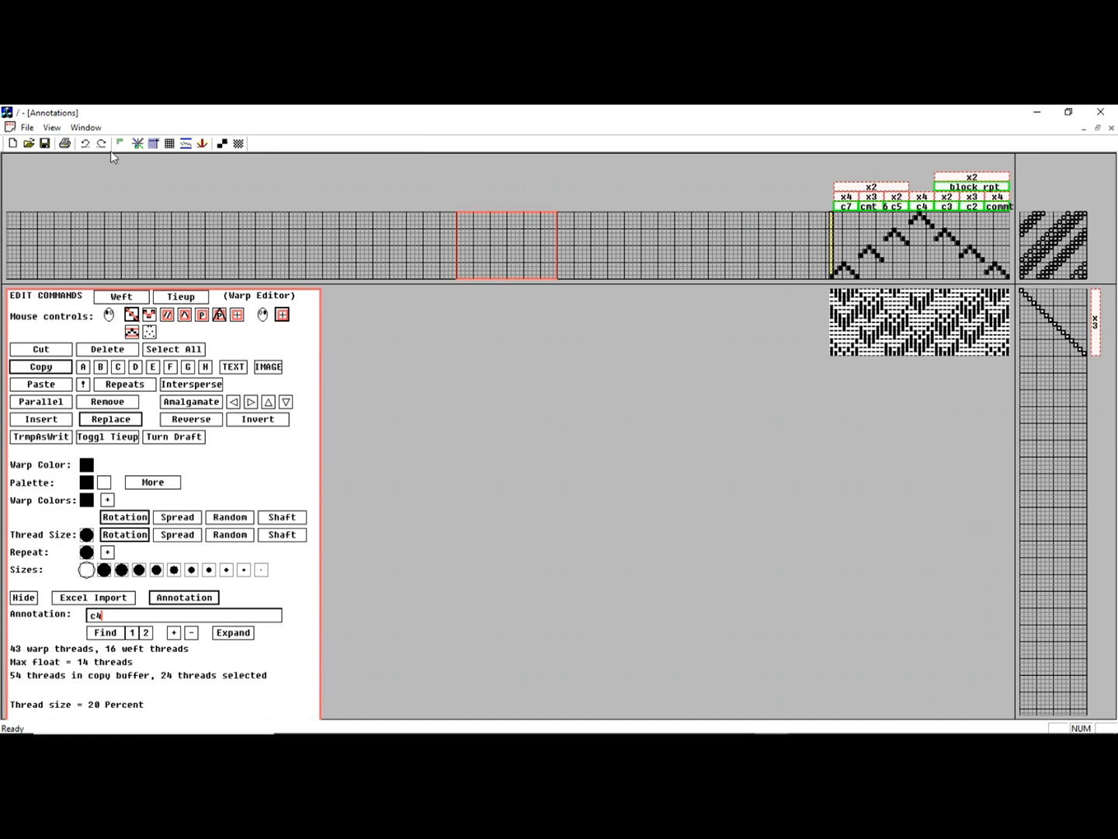
{"action": "left_click", "coordinate": [25, 129]}
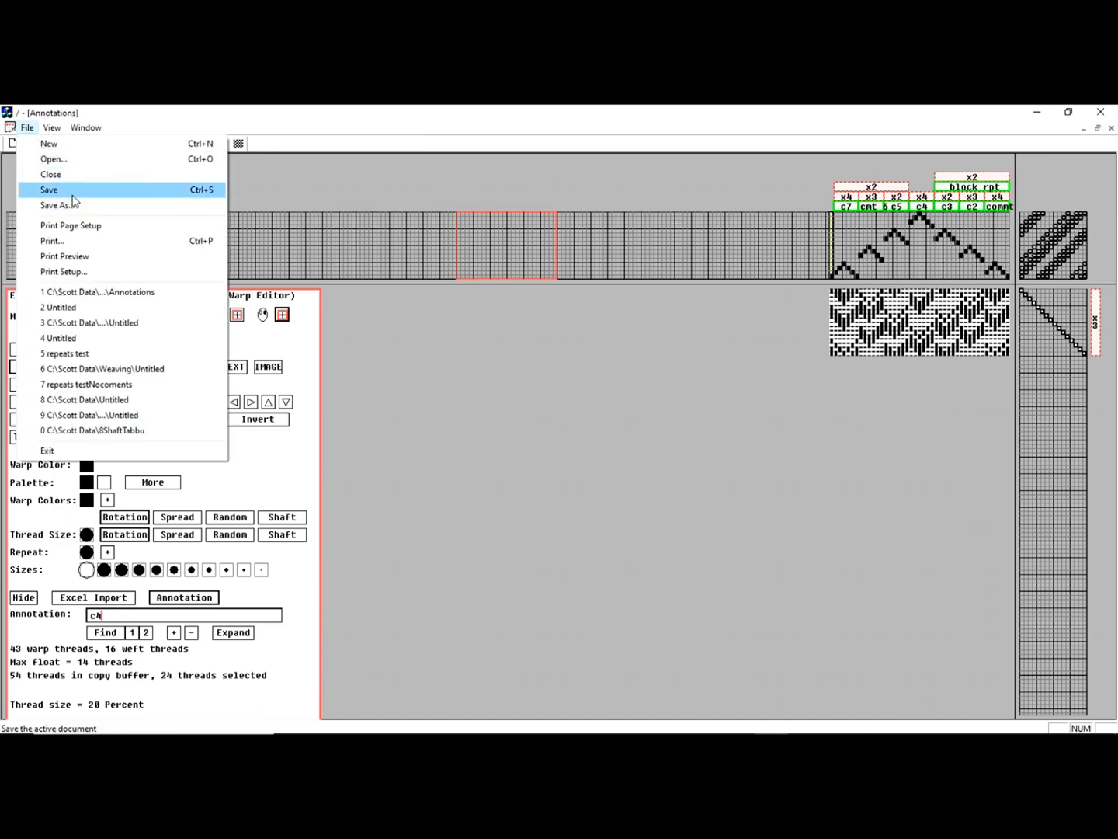
{"action": "left_click", "coordinate": [66, 172]}
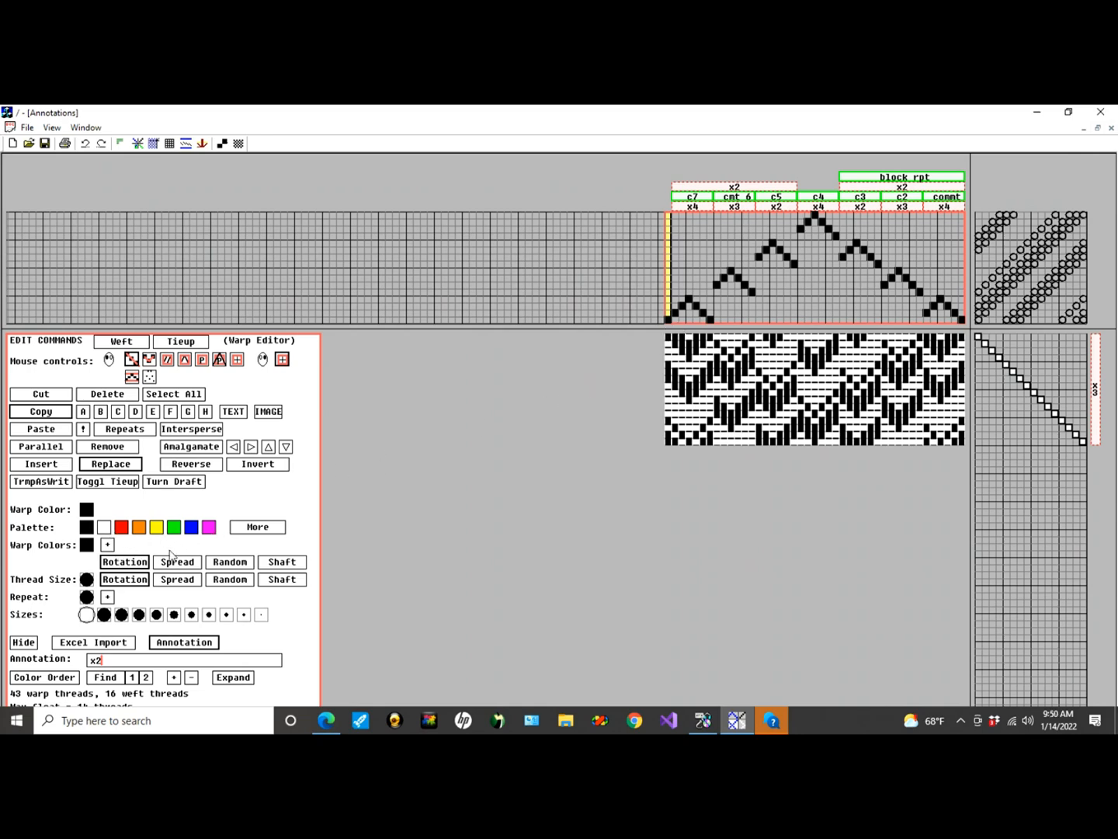
Step: Open the color order controls and make the first warp color group eight red threads
{"action": "left_click", "coordinate": [56, 680]}
{"action": "left_click", "coordinate": [173, 368]}
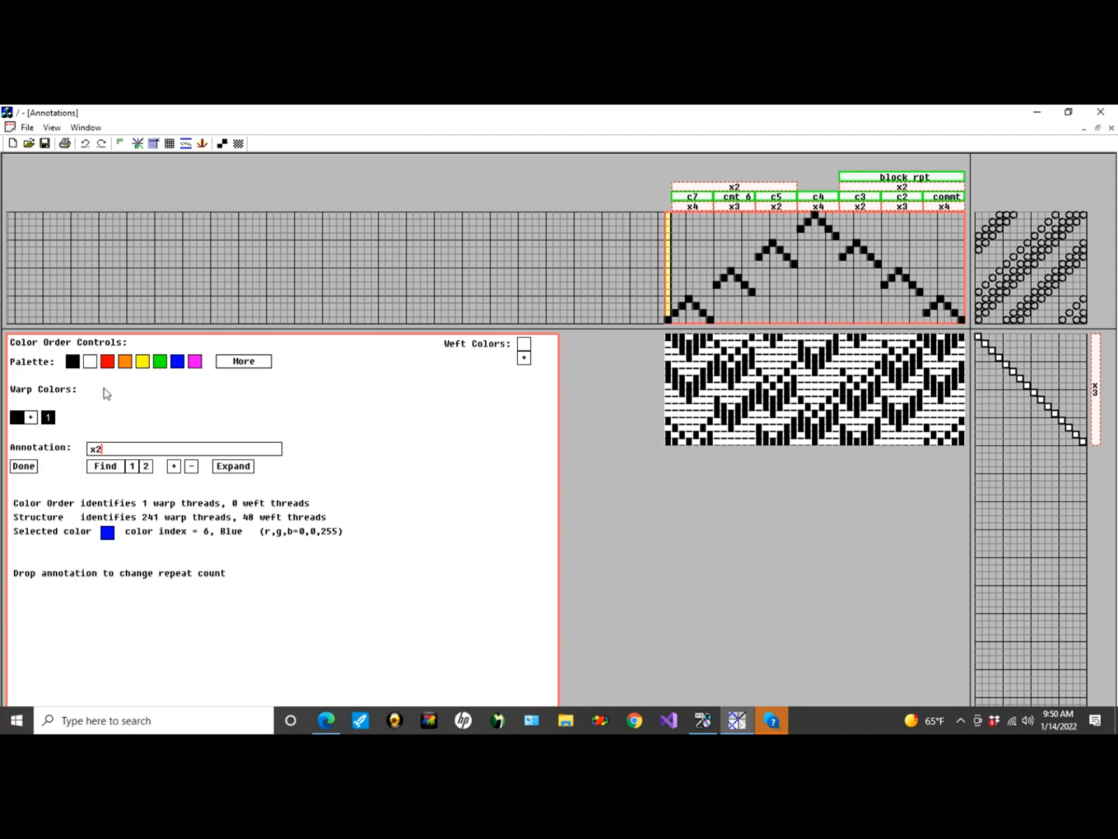
{"action": "left_click", "coordinate": [126, 451]}
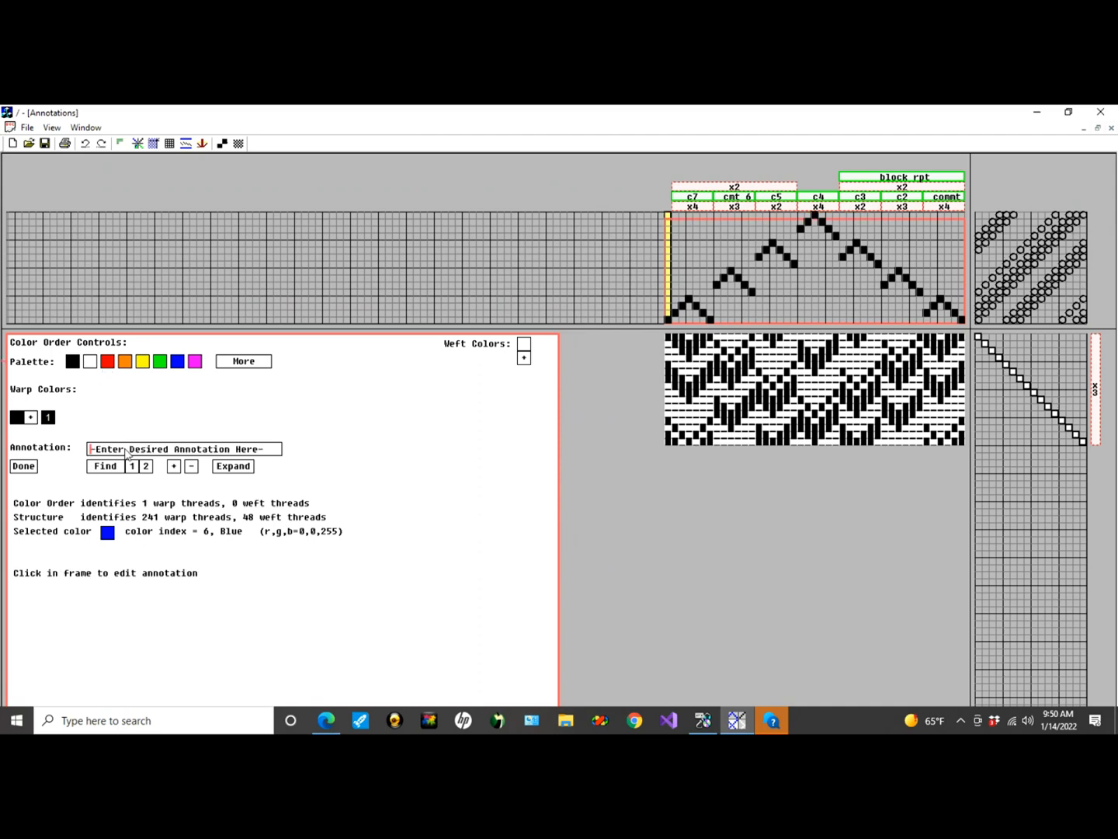
{"action": "type", "text": "x8"}
{"action": "left_click", "coordinate": [48, 417]}
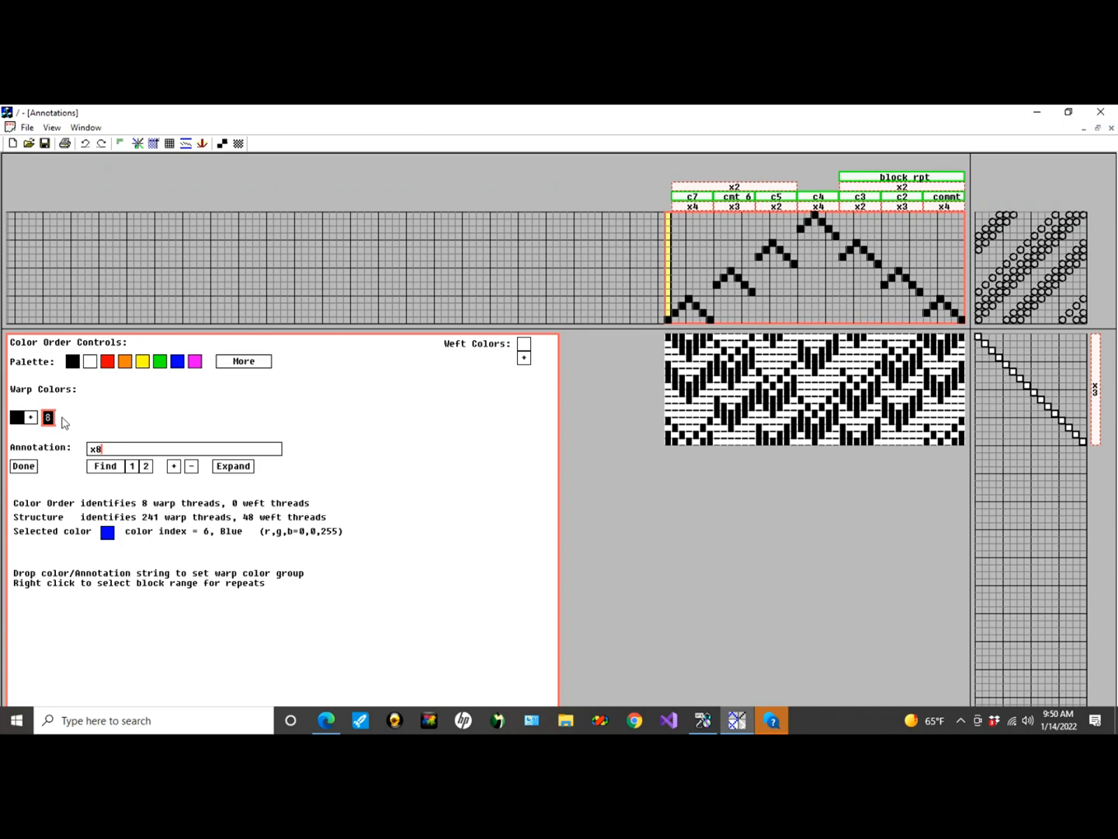
{"action": "left_click", "coordinate": [109, 363]}
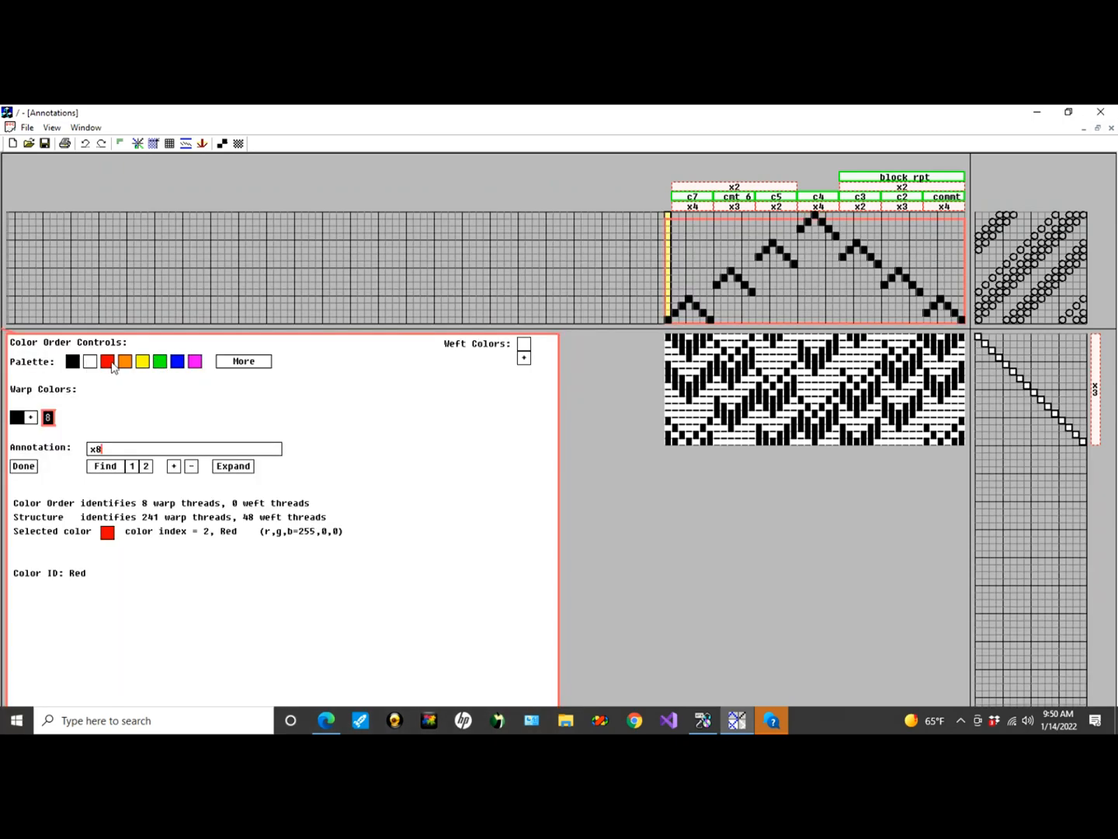
{"action": "left_click_drag", "start_coordinate": [112, 371], "coordinate": [48, 418]}
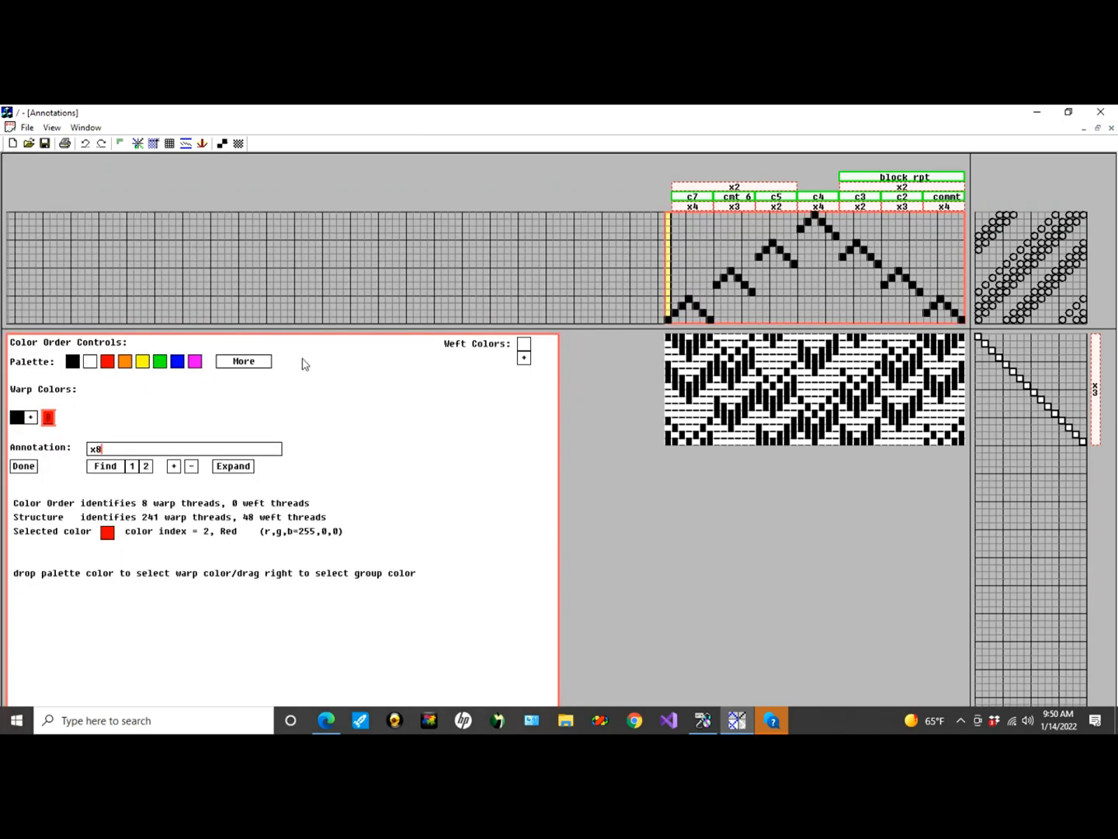
Step: Set the color count to 4 and add six black four-thread groups after the red warp group
{"action": "left_click", "coordinate": [149, 452]}
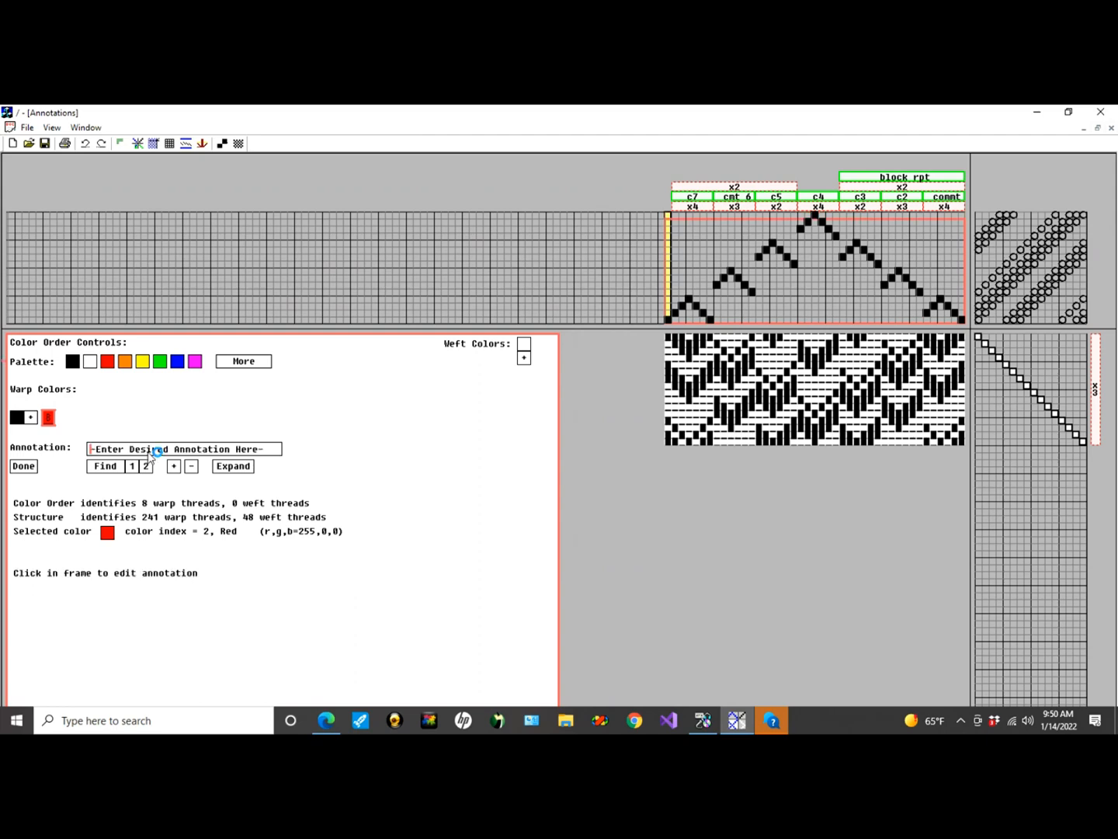
{"action": "type", "text": "4"}
{"action": "key", "text": "Return"}
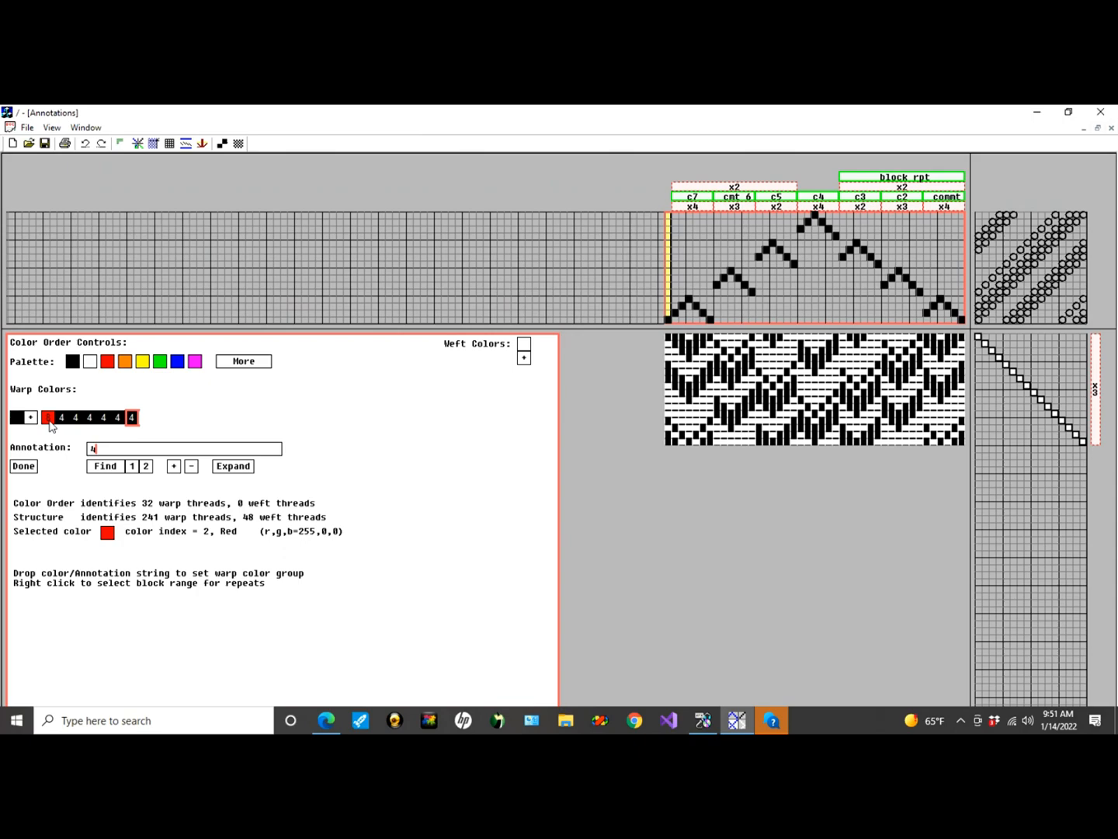
Step: Copy the first red group to the end of the warp color order as a closing group of eight red threads
{"action": "left_click", "coordinate": [50, 422]}
{"action": "left_click", "coordinate": [32, 420]}
{"action": "right_click", "coordinate": [51, 420]}
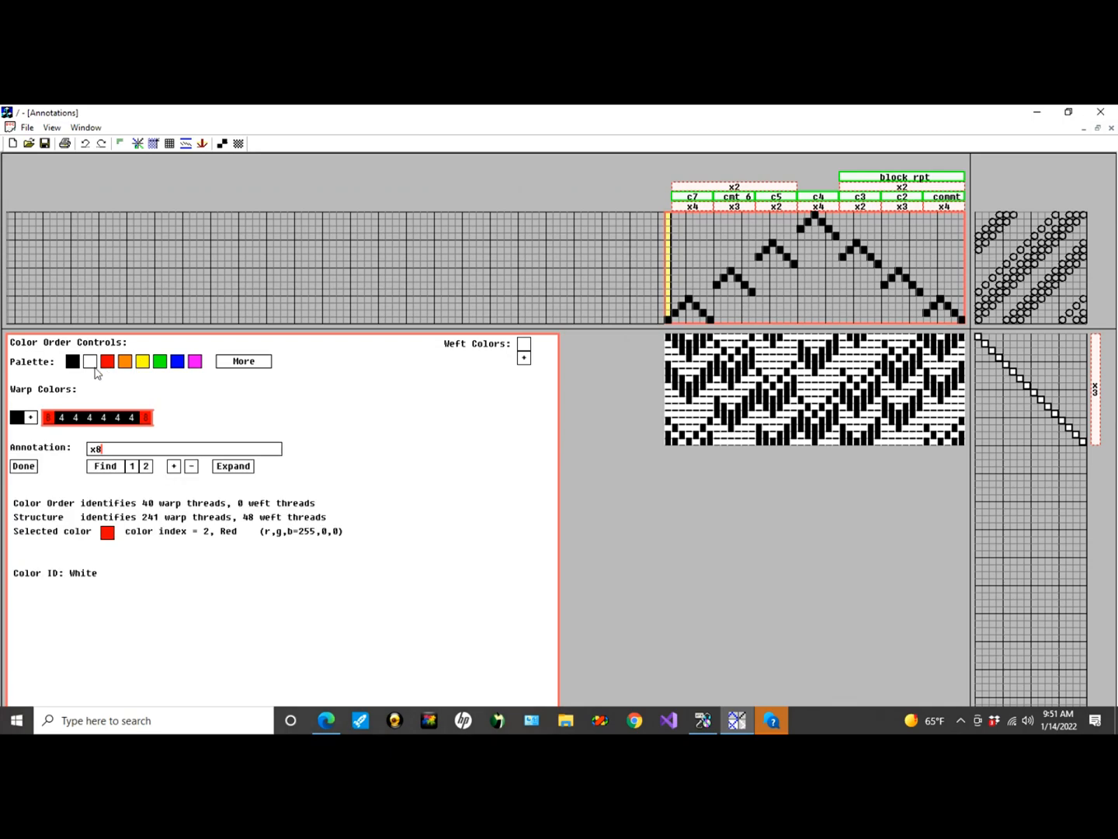
Step: Recolor the six black four-thread warp groups in order as orange, yellow, green, blue, green and yellow
{"action": "left_click_drag", "start_coordinate": [129, 368], "coordinate": [72, 420]}
{"action": "left_click_drag", "start_coordinate": [144, 363], "coordinate": [76, 420]}
{"action": "left_click_drag", "start_coordinate": [157, 368], "coordinate": [90, 418]}
{"action": "left_click_drag", "start_coordinate": [178, 363], "coordinate": [112, 422]}
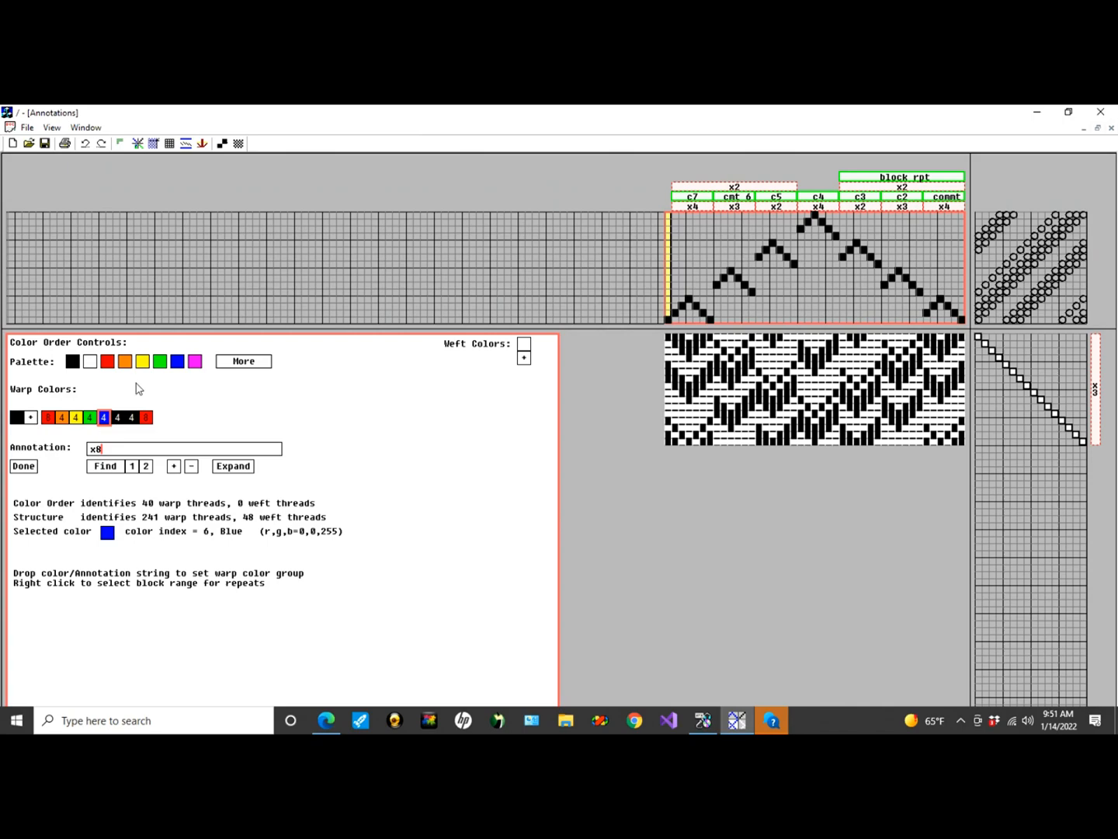
{"action": "left_click_drag", "start_coordinate": [165, 371], "coordinate": [118, 422]}
{"action": "left_click", "coordinate": [143, 365]}
{"action": "left_click", "coordinate": [132, 420]}
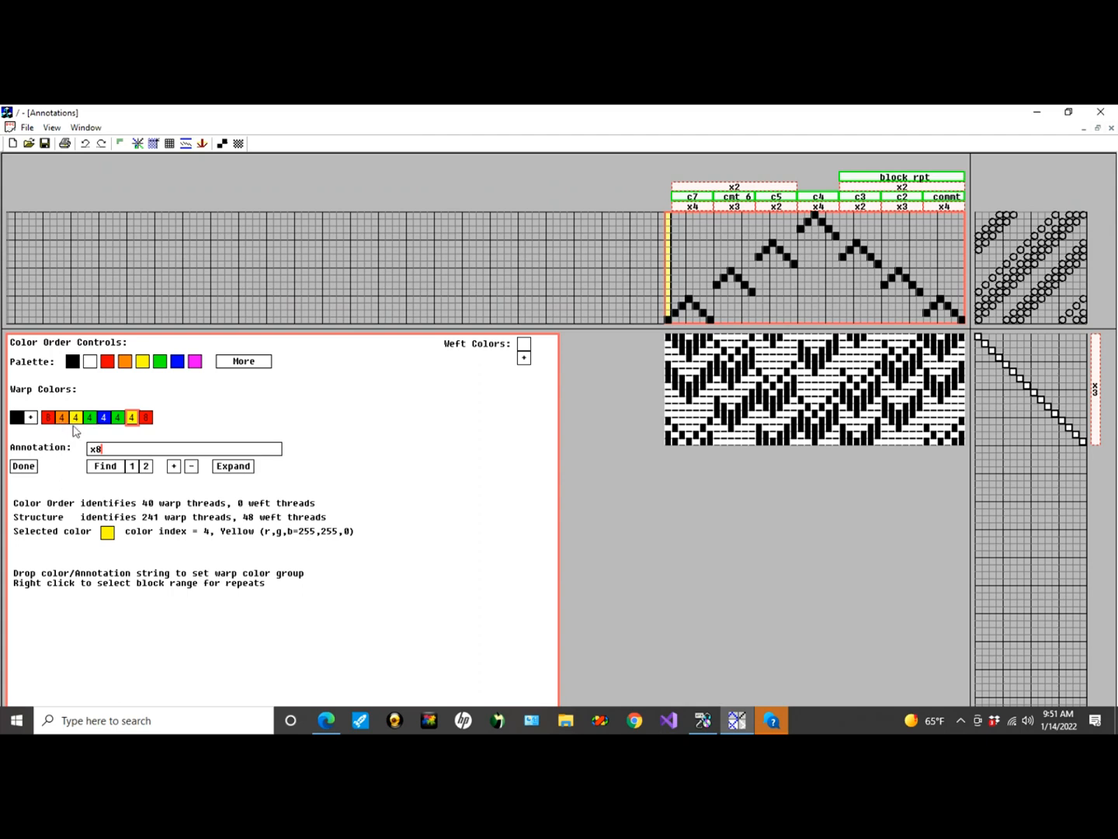
Step: Add an x3 repeat over the five warp color groups from orange through the second green
{"action": "left_click", "coordinate": [227, 467]}
{"action": "left_click", "coordinate": [62, 422]}
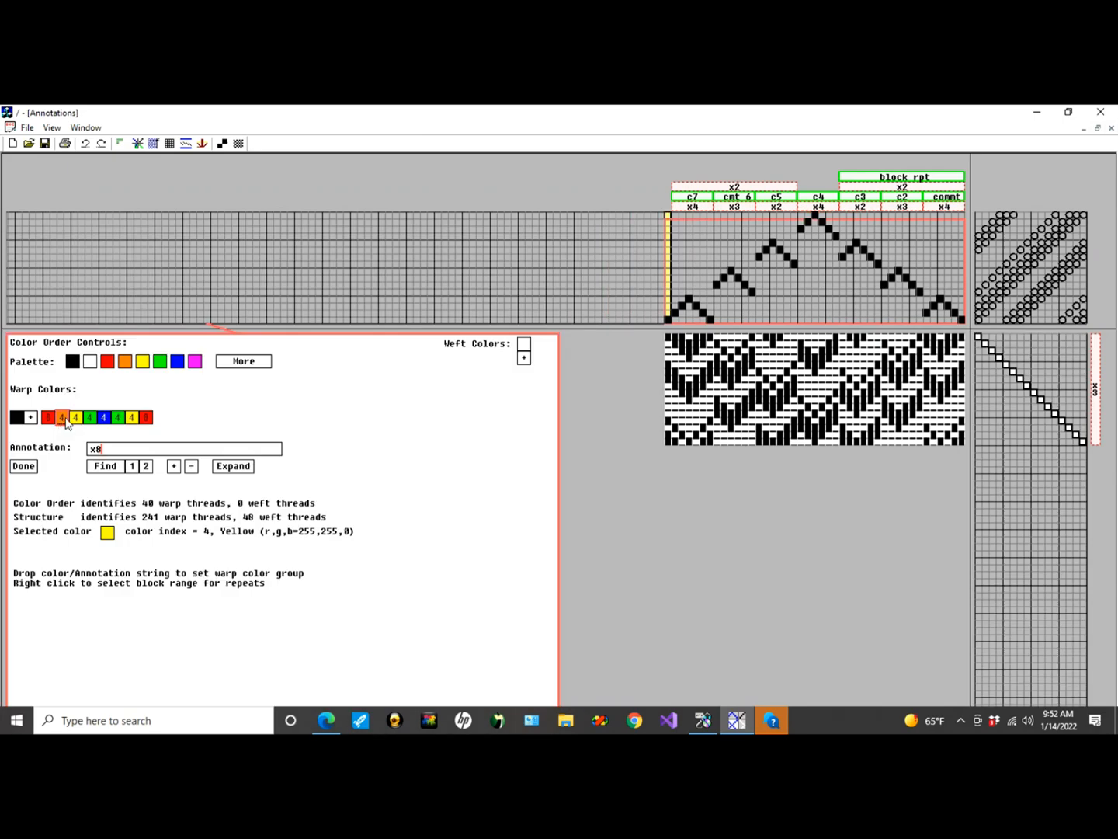
{"action": "right_click", "coordinate": [120, 421]}
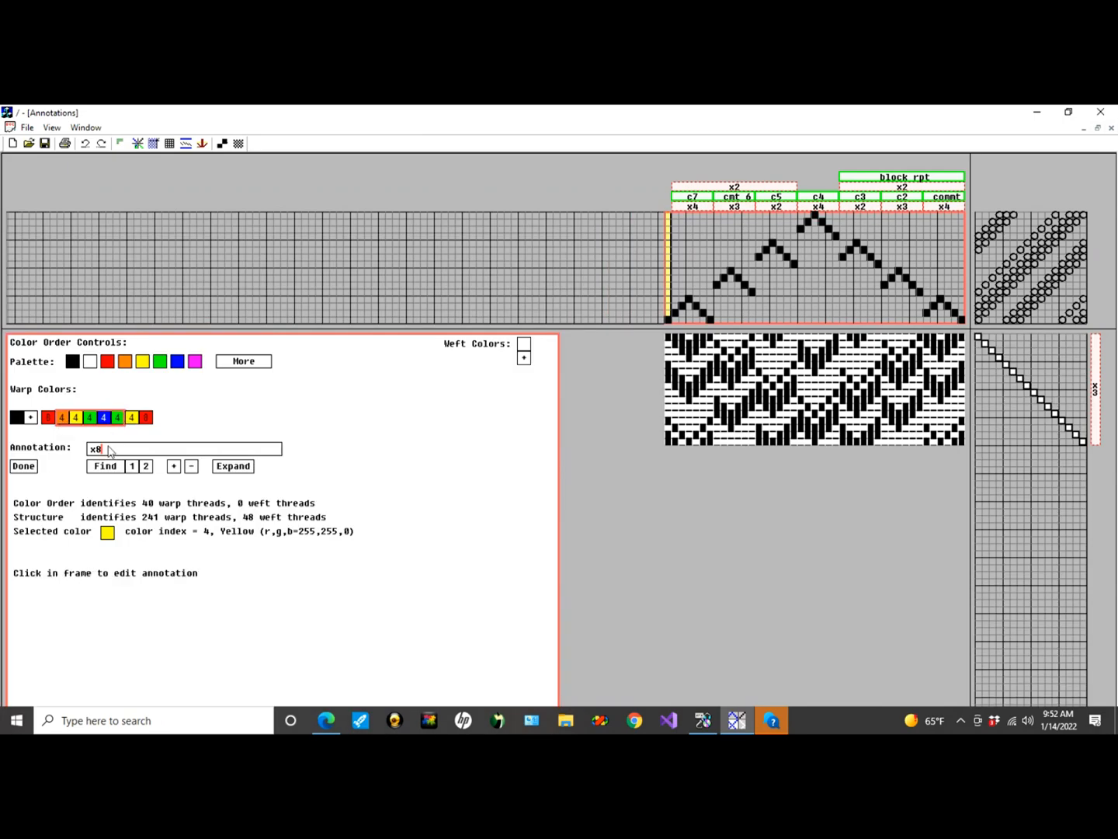
{"action": "left_click", "coordinate": [116, 450]}
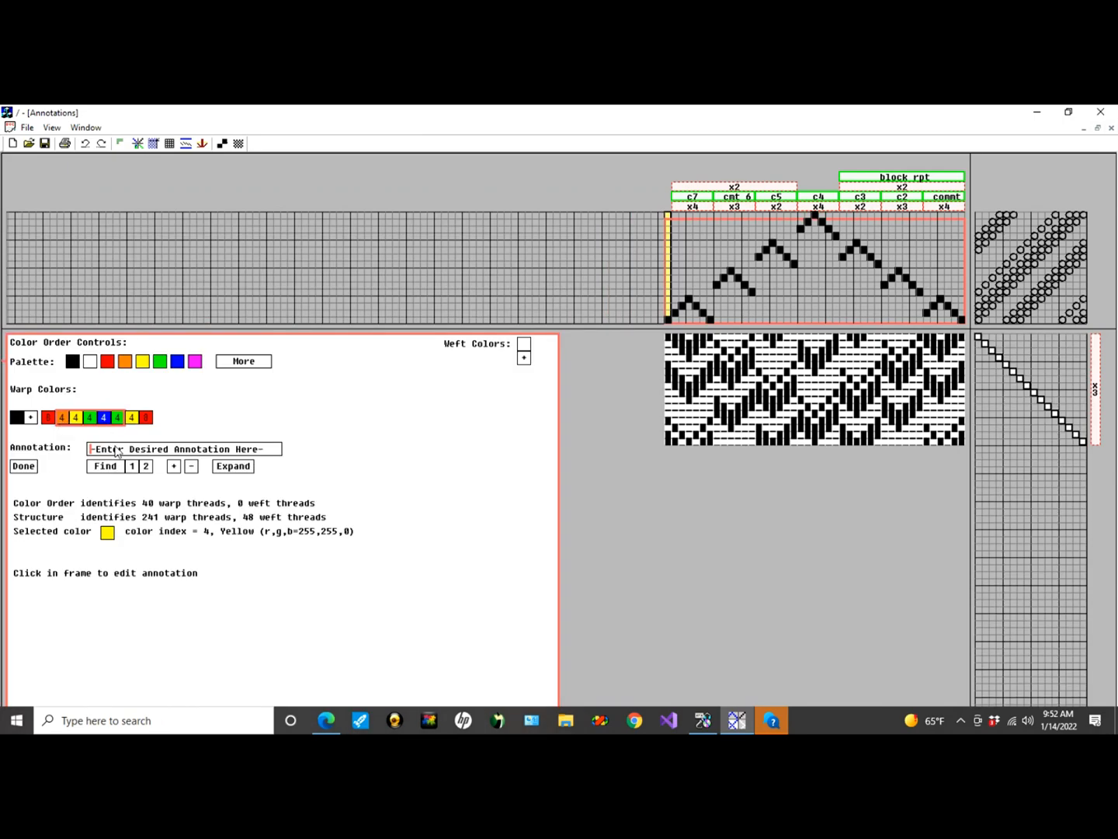
{"action": "type", "text": "x3"}
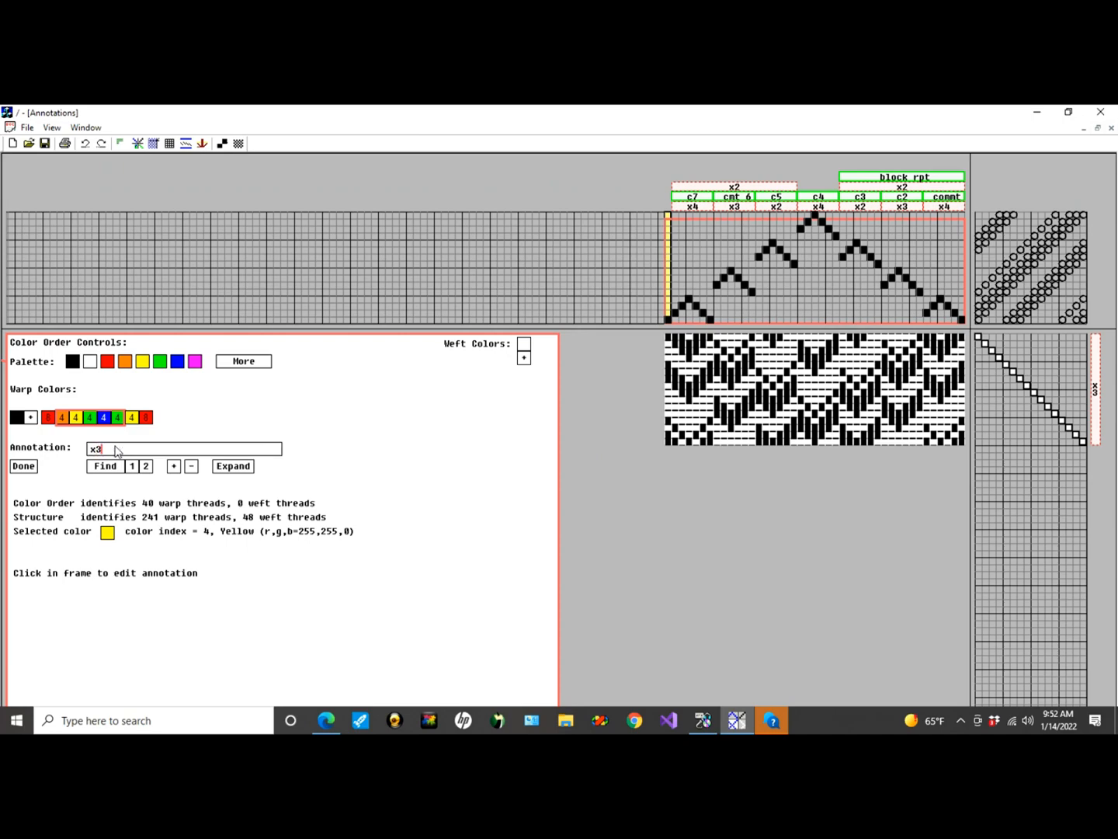
{"action": "left_click", "coordinate": [172, 469]}
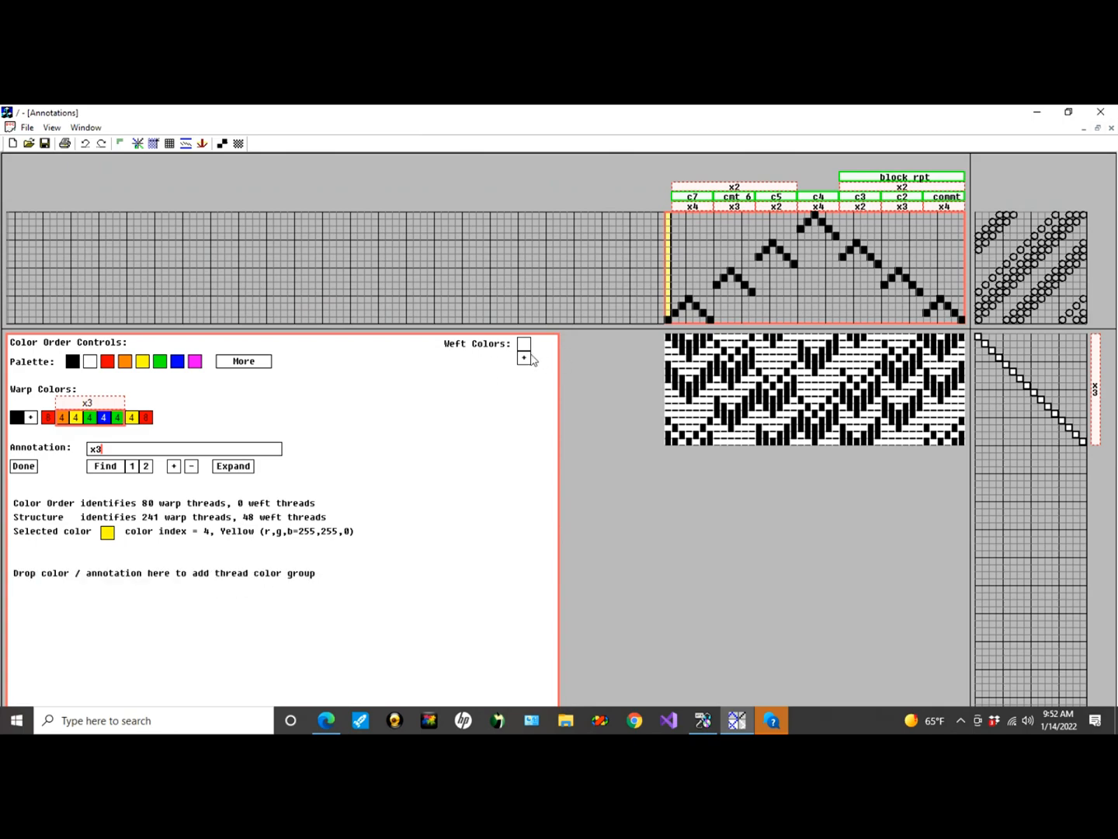
Step: Build a weft color order of three green, four blue, eight red and eight white threads, and repeat all four groups x8
{"action": "left_click_drag", "start_coordinate": [160, 362], "coordinate": [525, 363]}
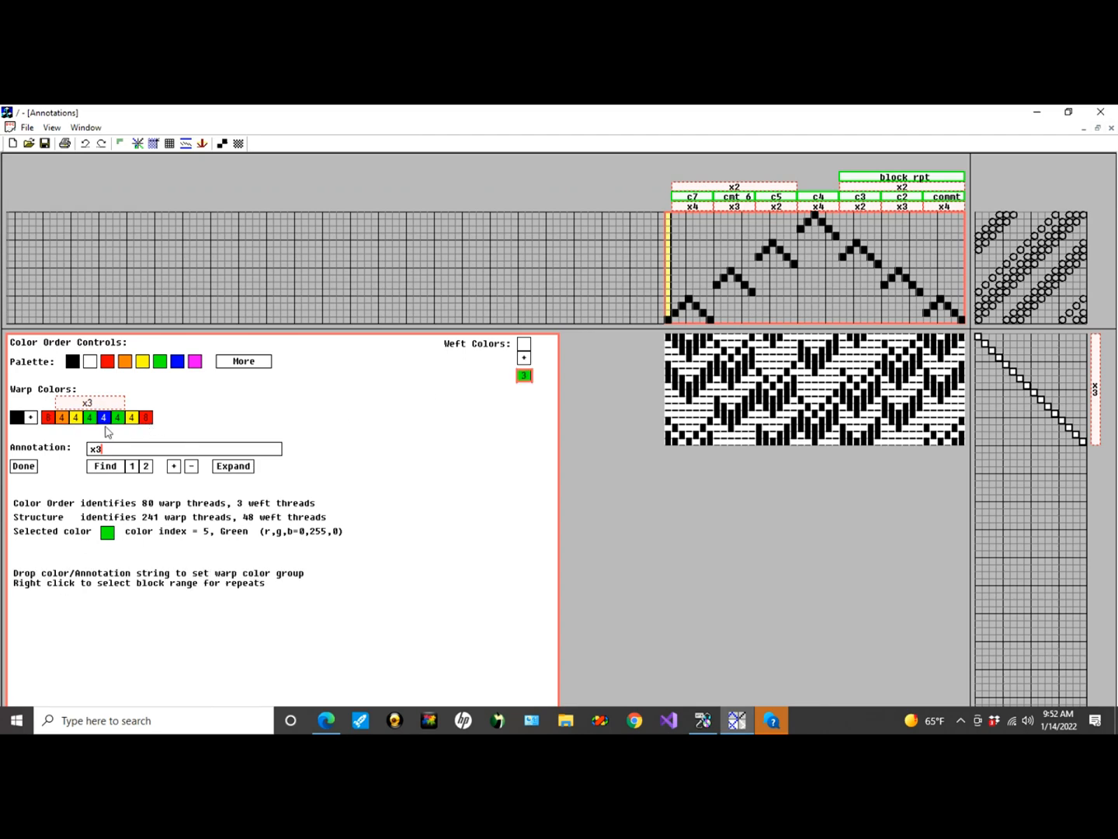
{"action": "mouse_move", "coordinate": [106, 421]}
{"action": "left_mouse_down"}
{"action": "mouse_move", "coordinate": [307, 410]}
{"action": "mouse_move", "coordinate": [528, 362]}
{"action": "left_mouse_up"}
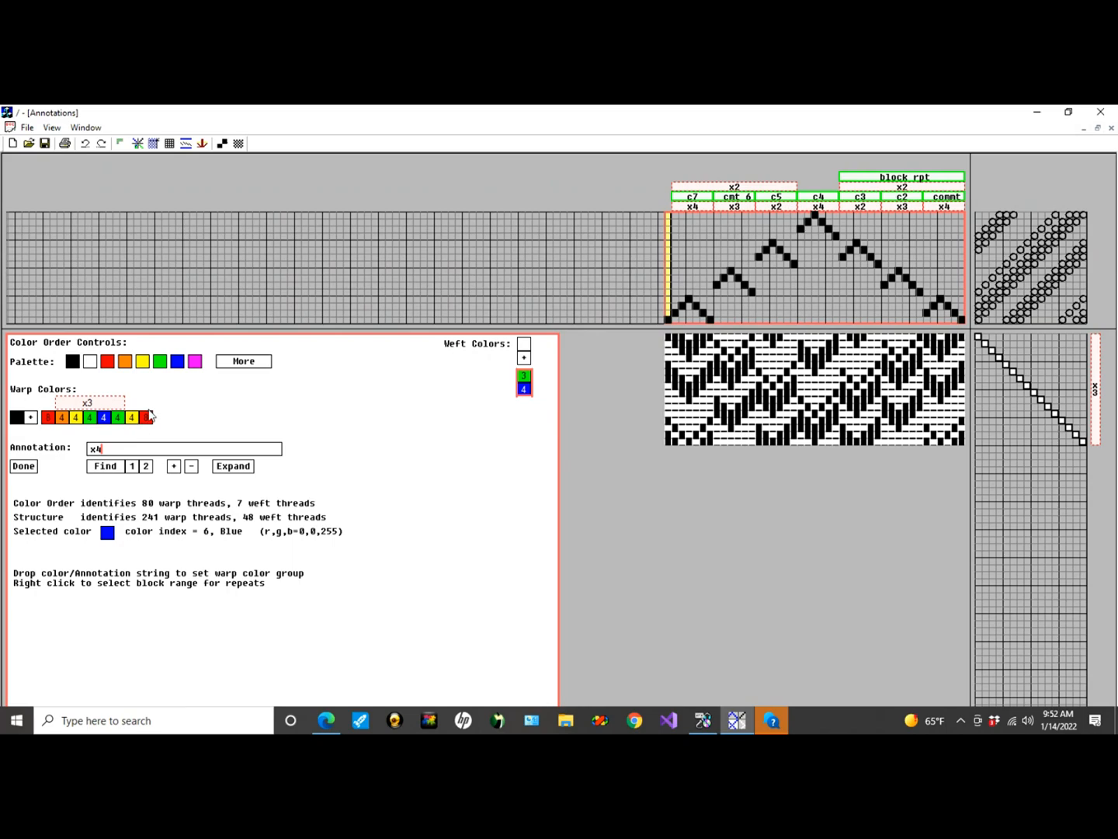
{"action": "left_click_drag", "start_coordinate": [148, 423], "coordinate": [533, 368]}
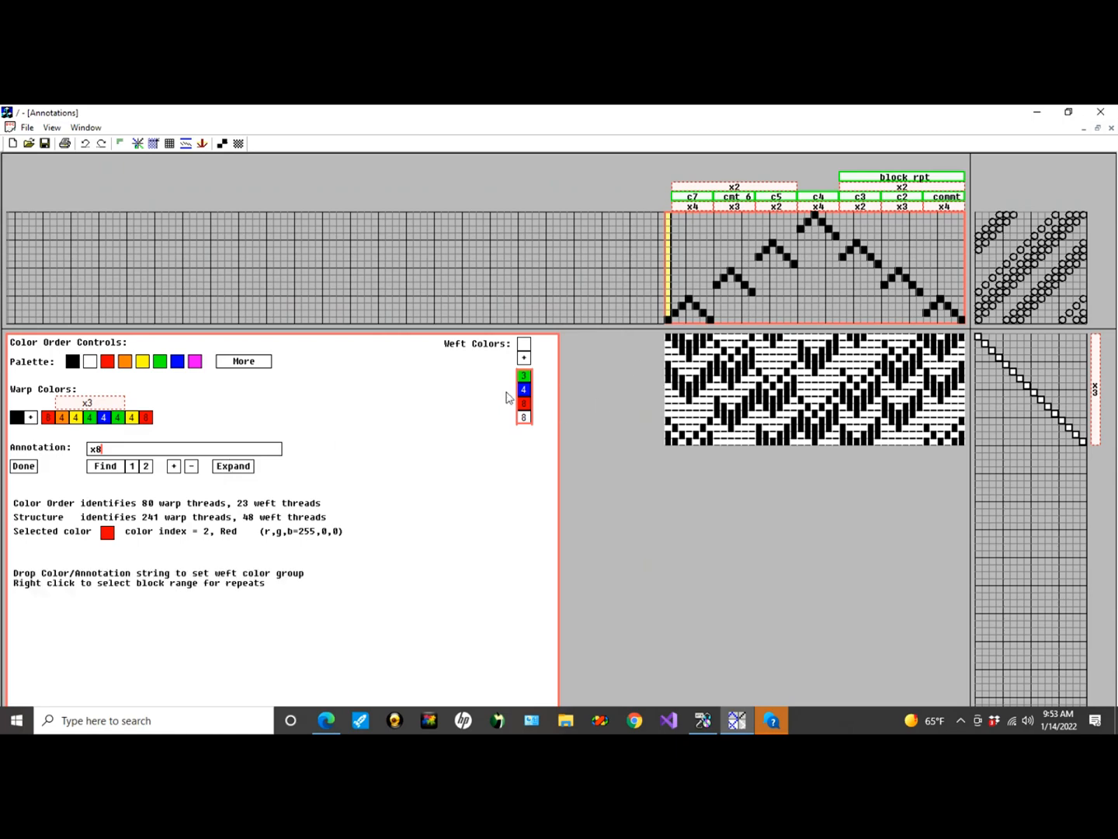
{"action": "left_click", "coordinate": [174, 468]}
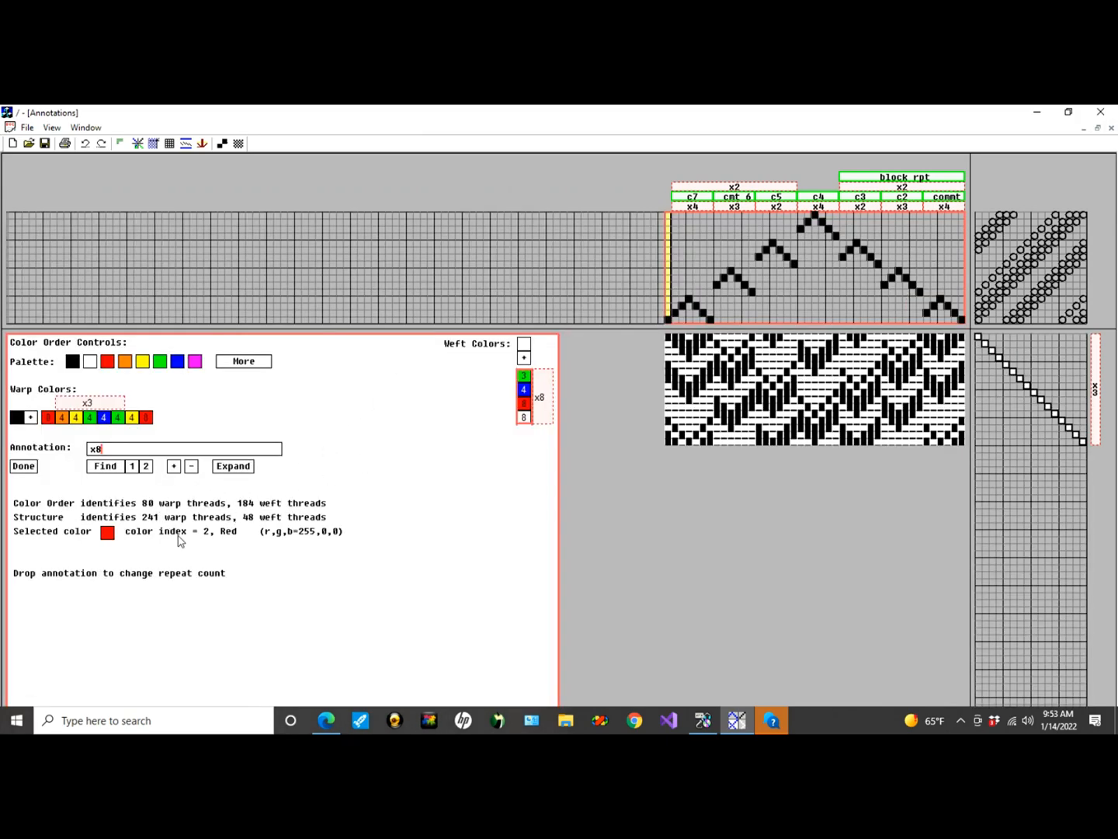
Step: Expand the warp and weft color orders onto the draft and inspect the colored drawdown
{"action": "left_click", "coordinate": [119, 418]}
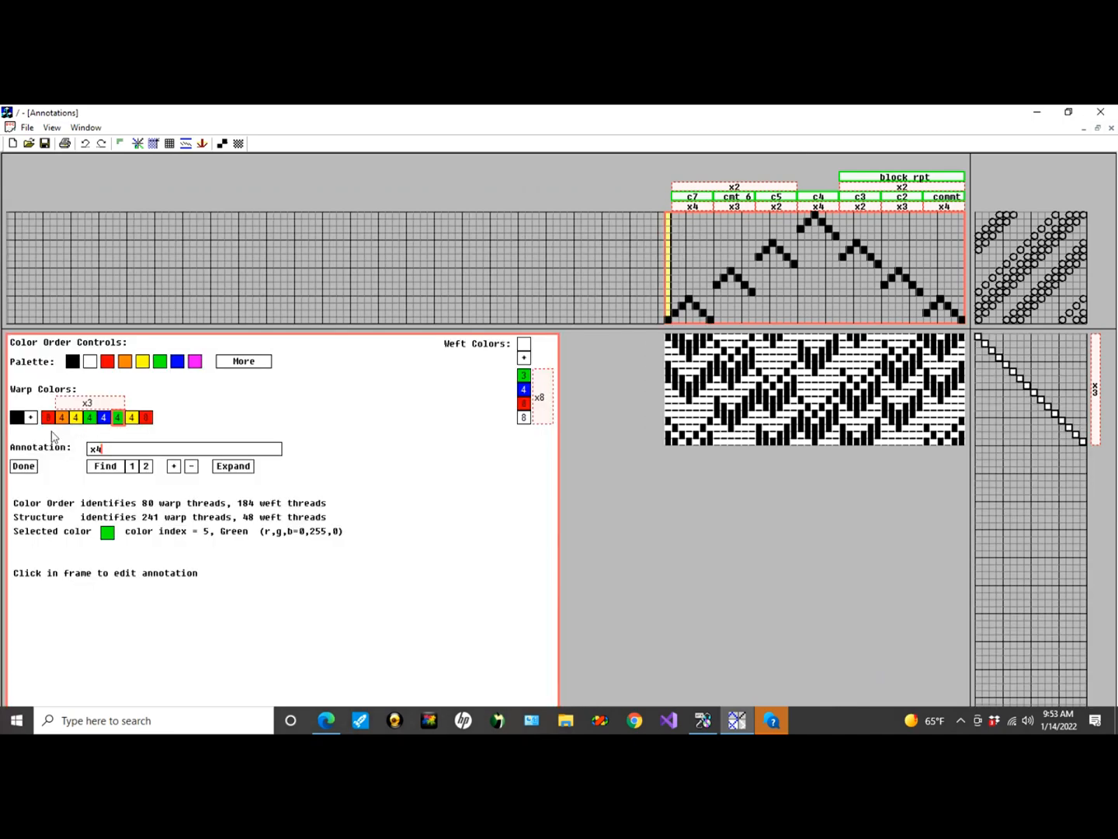
{"action": "left_click", "coordinate": [233, 466]}
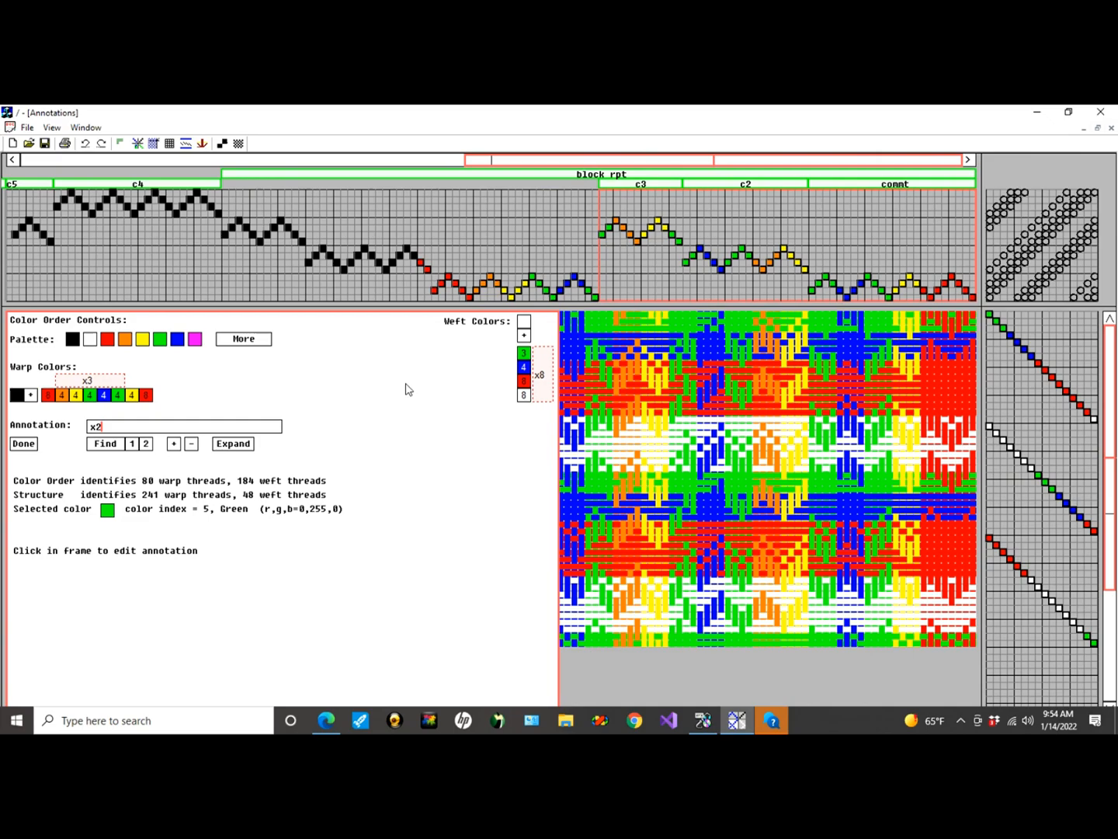
{"action": "left_click", "coordinate": [97, 382]}
{"action": "scroll", "coordinate": [814, 322], "scroll_direction": "down", "scroll_amount": 5}
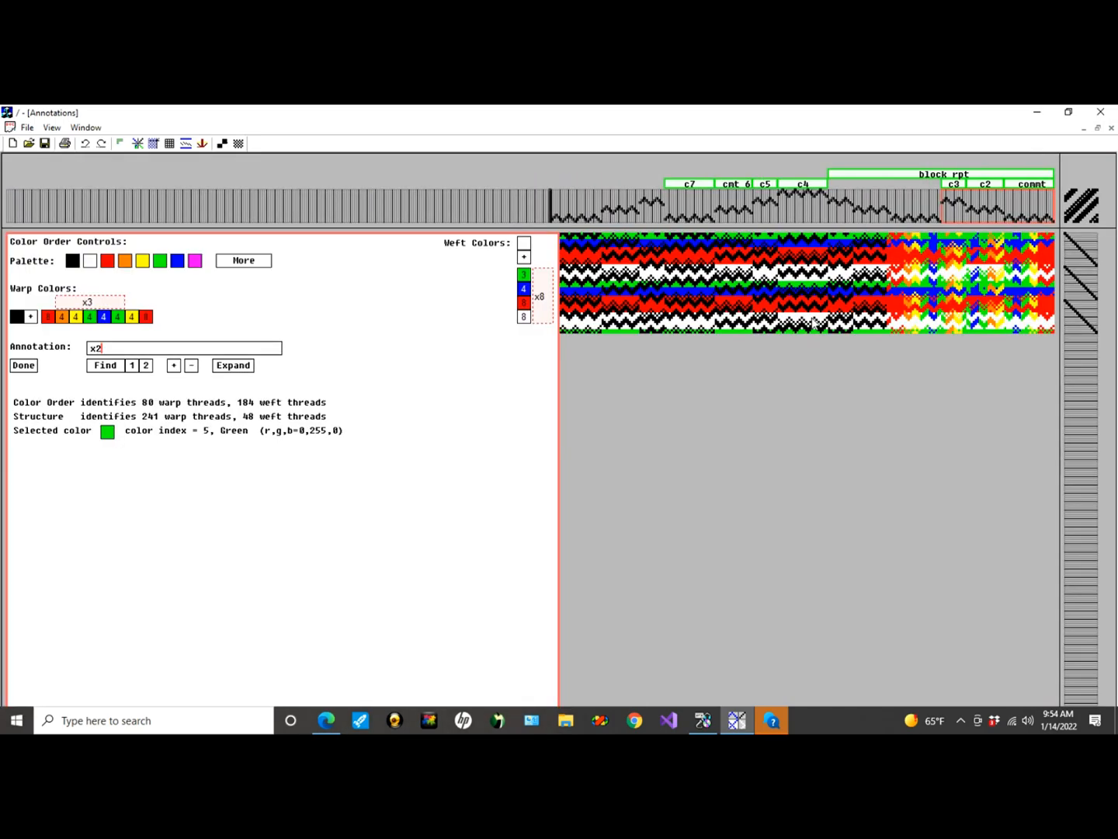
{"action": "scroll", "coordinate": [814, 323], "scroll_direction": "up", "scroll_amount": 3}
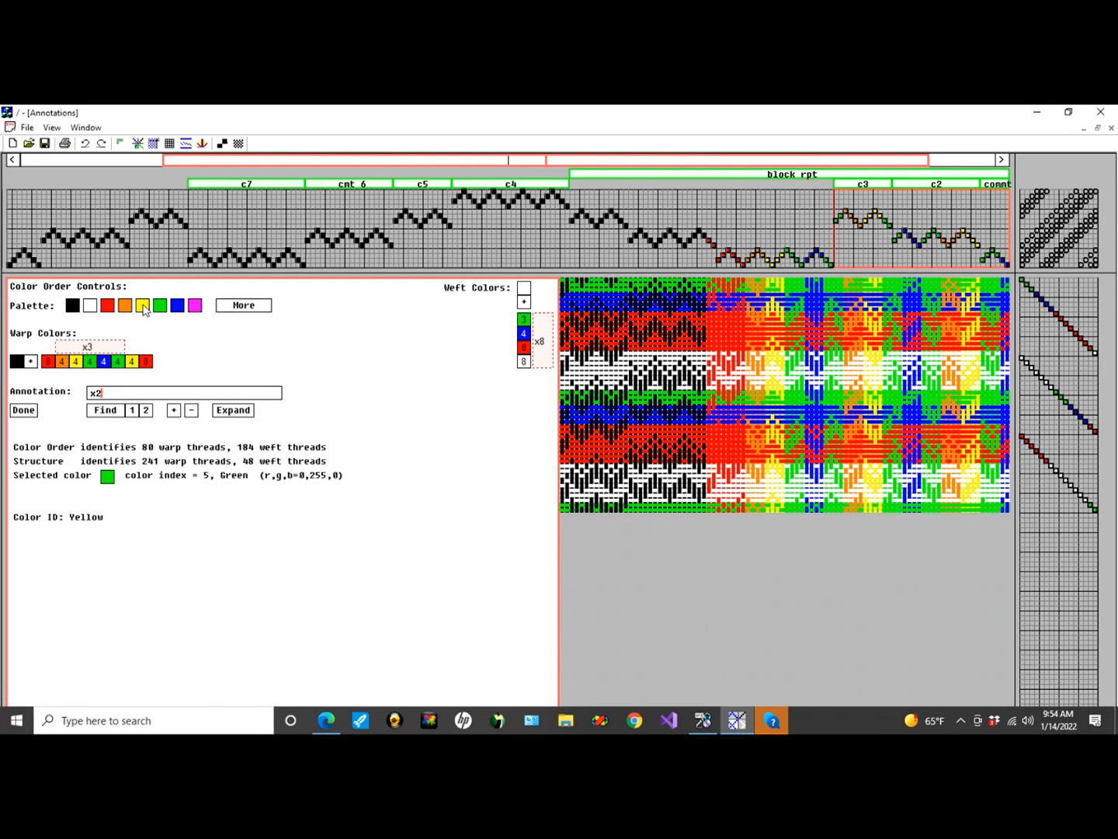
Step: Change the blue warp group to violet, expand the color order again, and return to the normal edit view
{"action": "left_click", "coordinate": [194, 308]}
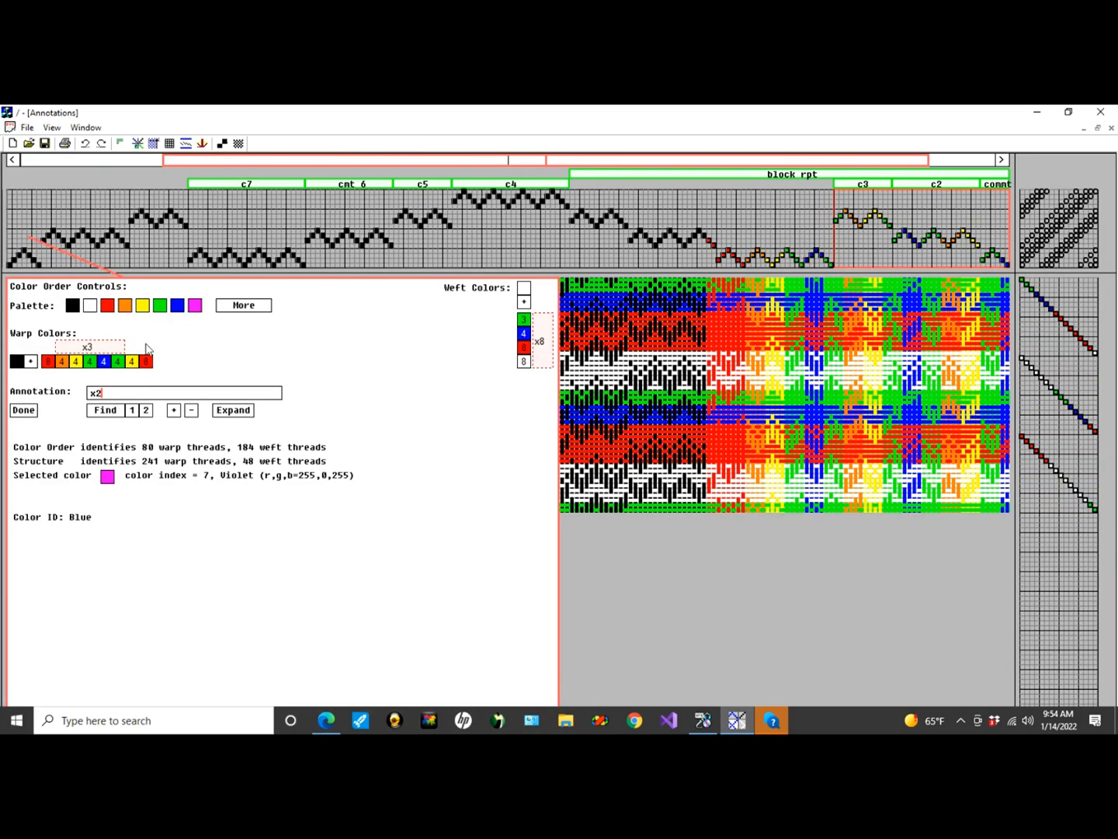
{"action": "left_click", "coordinate": [103, 362]}
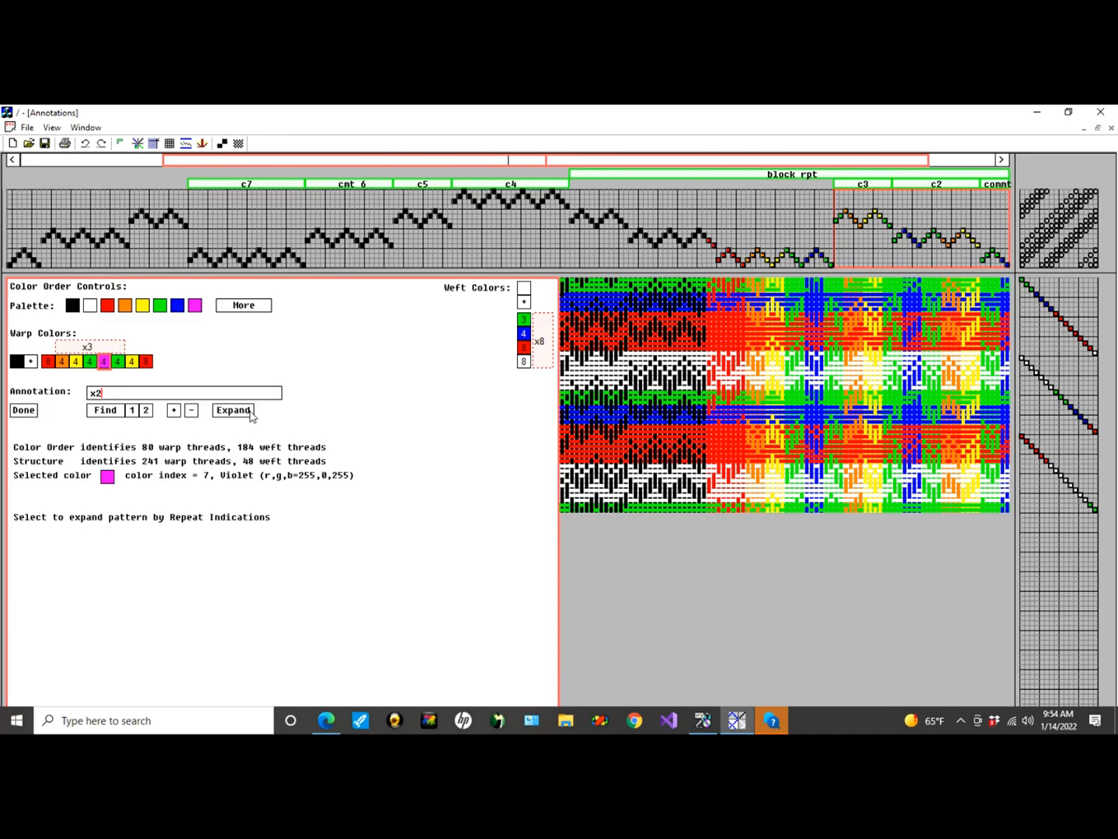
{"action": "left_click", "coordinate": [248, 416]}
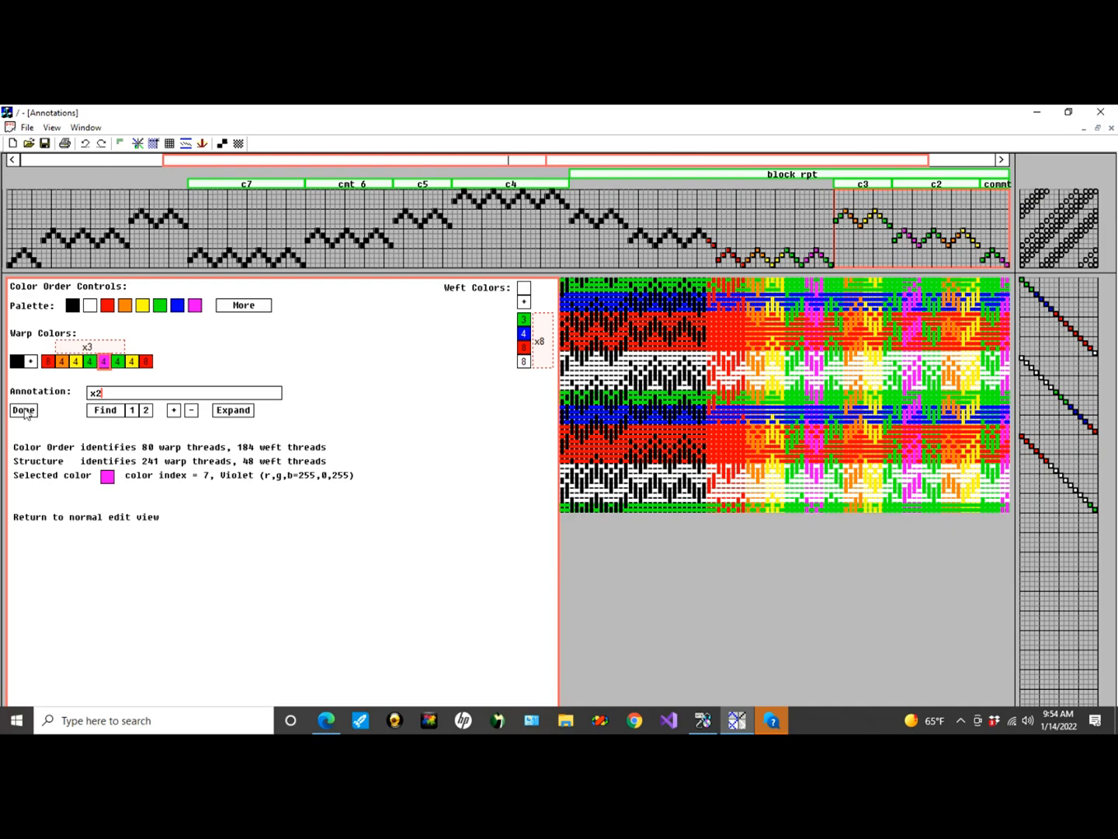
{"action": "left_click", "coordinate": [26, 412]}
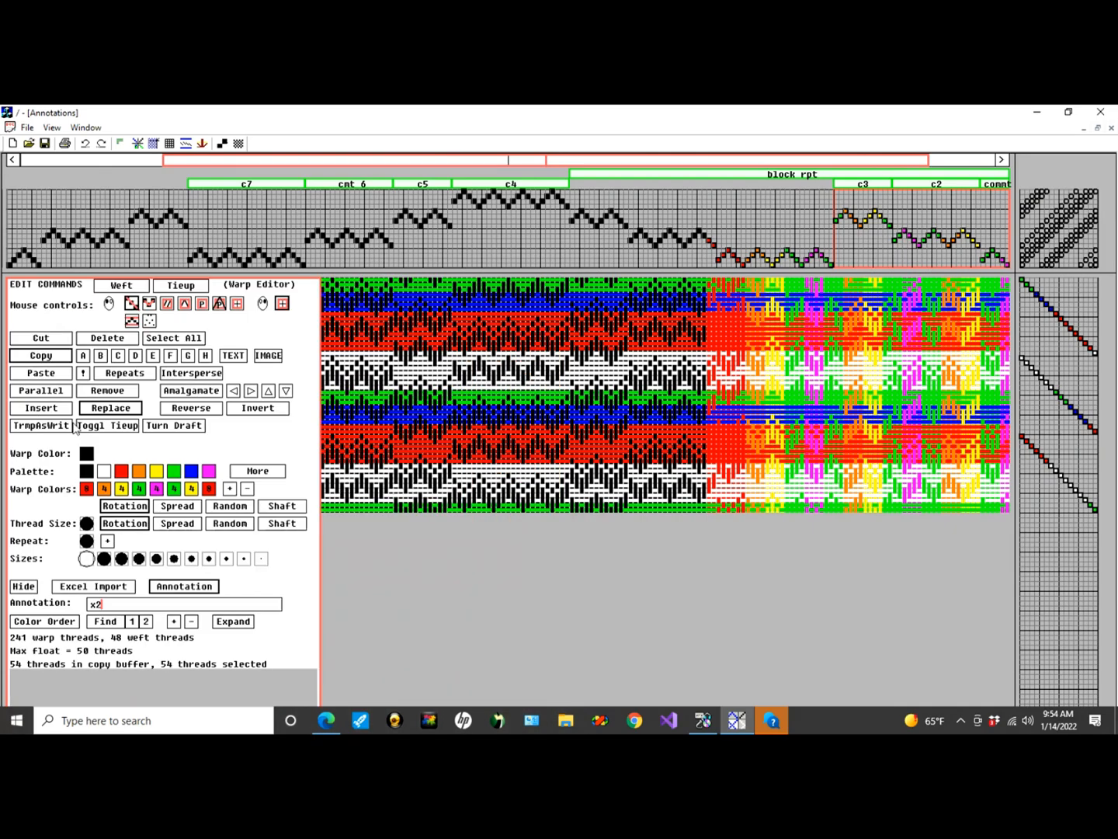